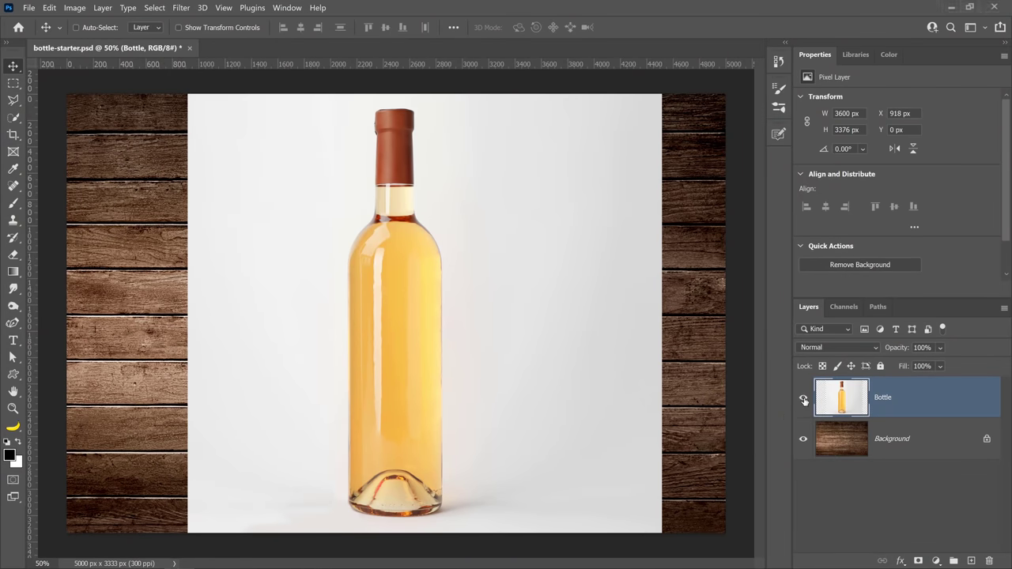
Step: Toggle the Bottle layer's visibility to compare the image with and without the bottle photo over the wooden background
click(804, 399)
click(803, 399)
click(803, 398)
click(803, 398)
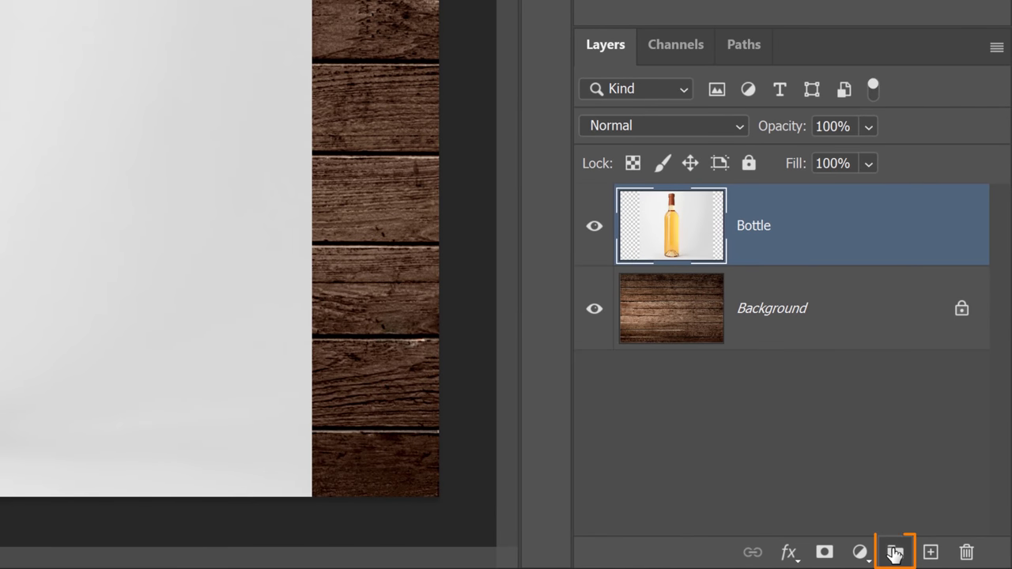
Step: Create a layer group named Bottle and move the Bottle layer into it
click(895, 554)
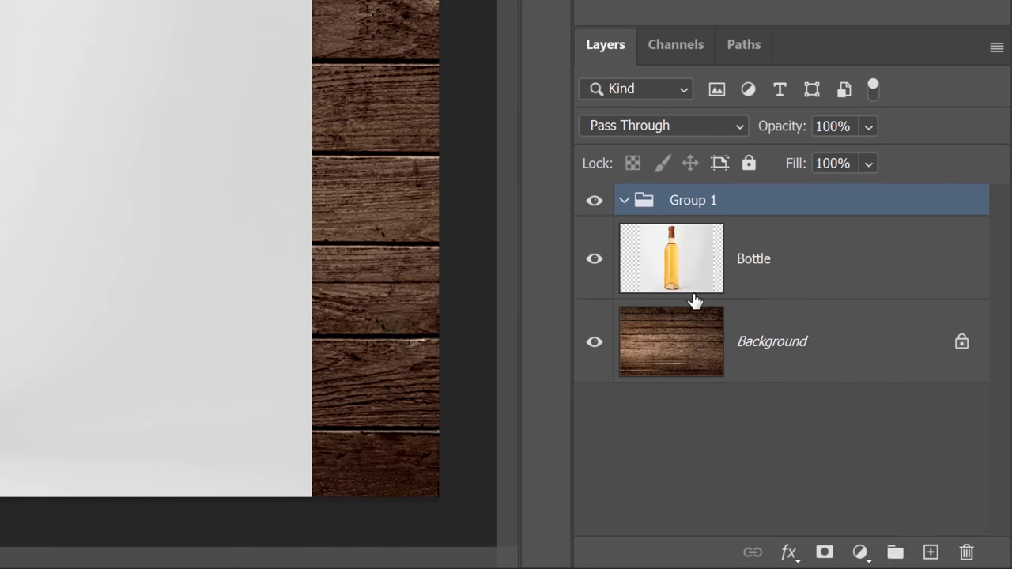
double_click(702, 201)
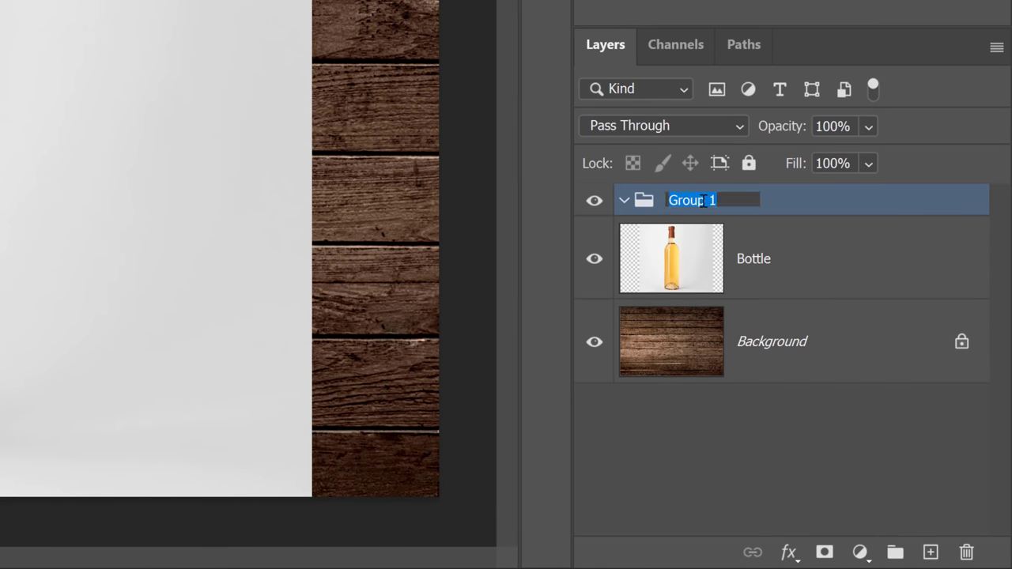
text(Bottle)
key(Return)
click(795, 271)
drag(685, 276, 689, 202)
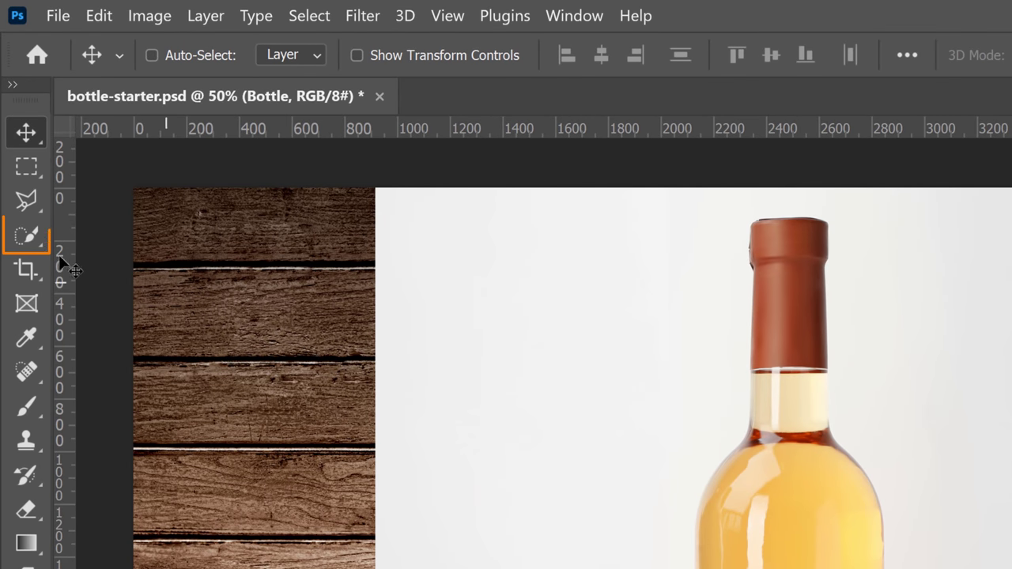
Step: Select the bottle automatically with Select Subject and apply the selection as a layer mask on the Bottle group
click(23, 214)
right_click(24, 214)
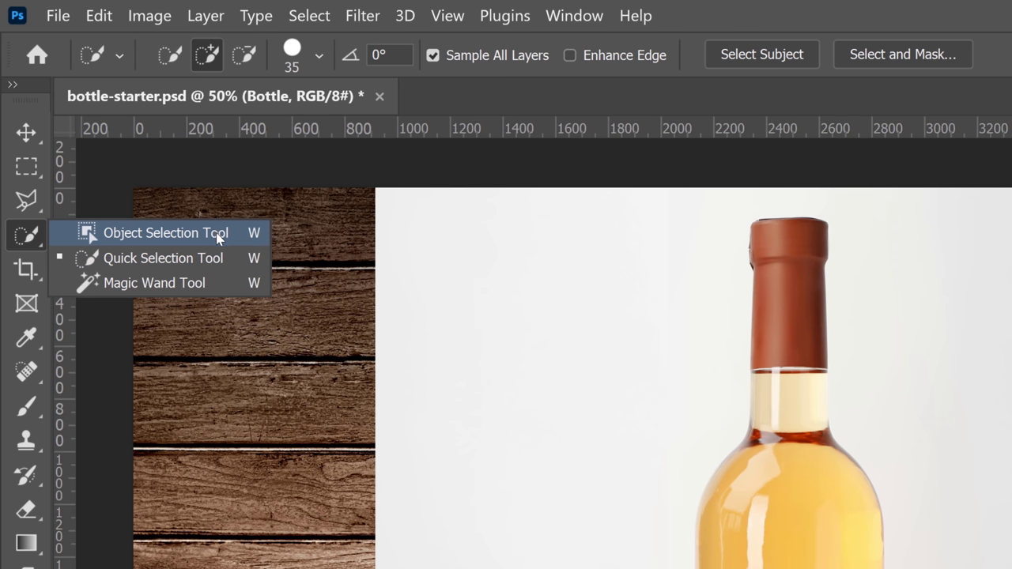
click(314, 17)
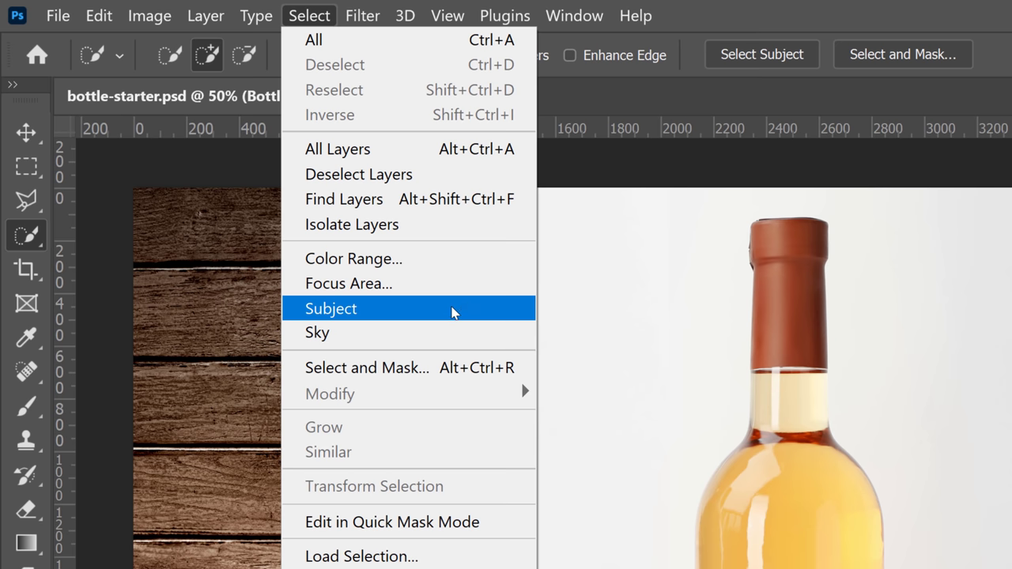
click(453, 310)
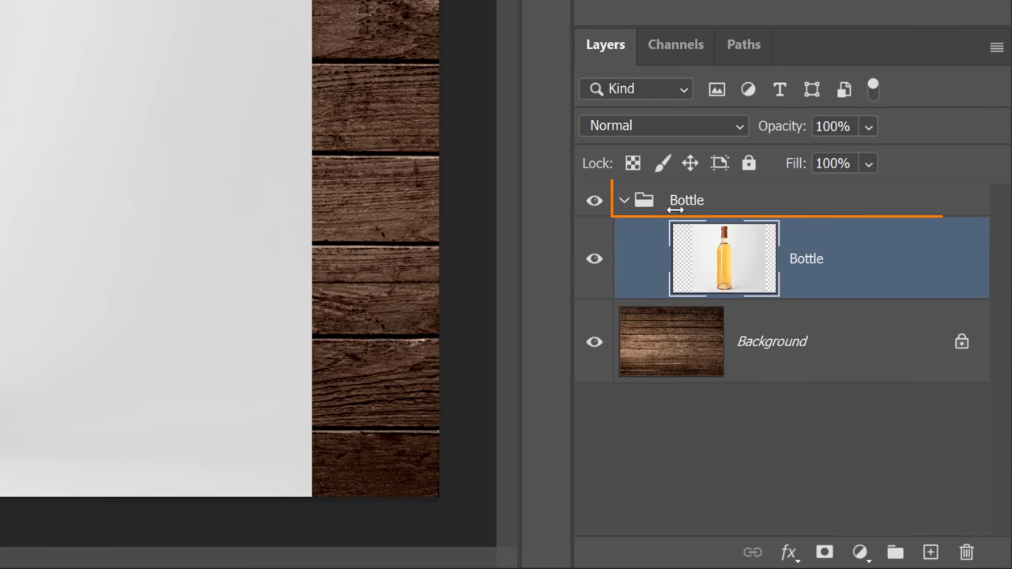
click(681, 210)
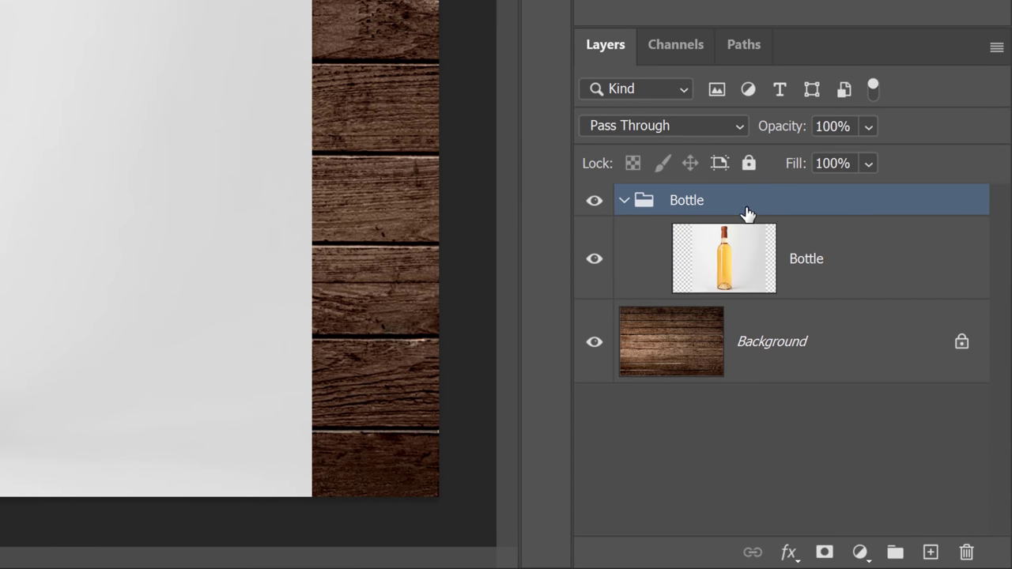
click(824, 553)
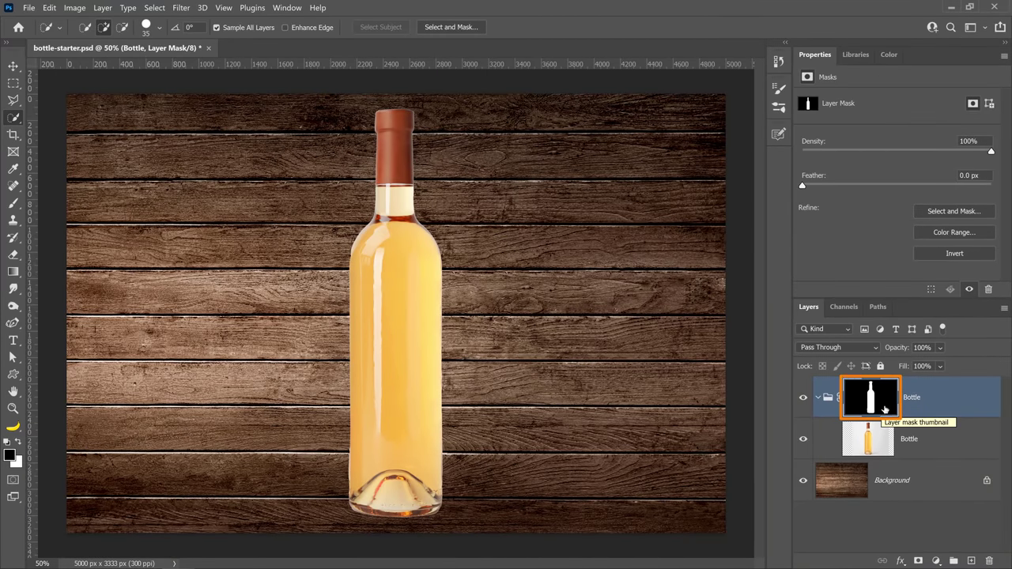
Step: Duplicate the Bottle layer twice inside the masked group
click(870, 441)
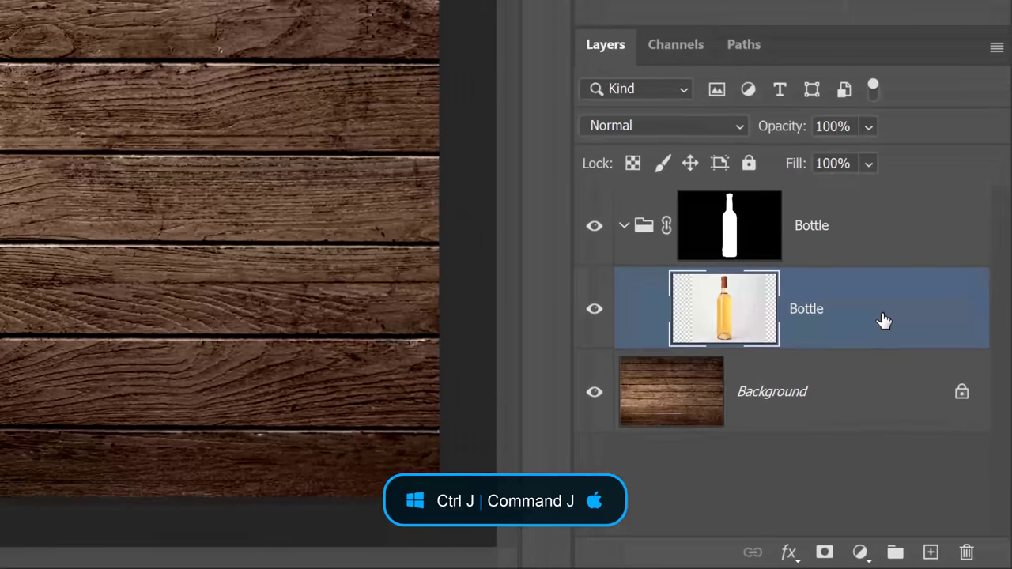
key(ctrl+j)
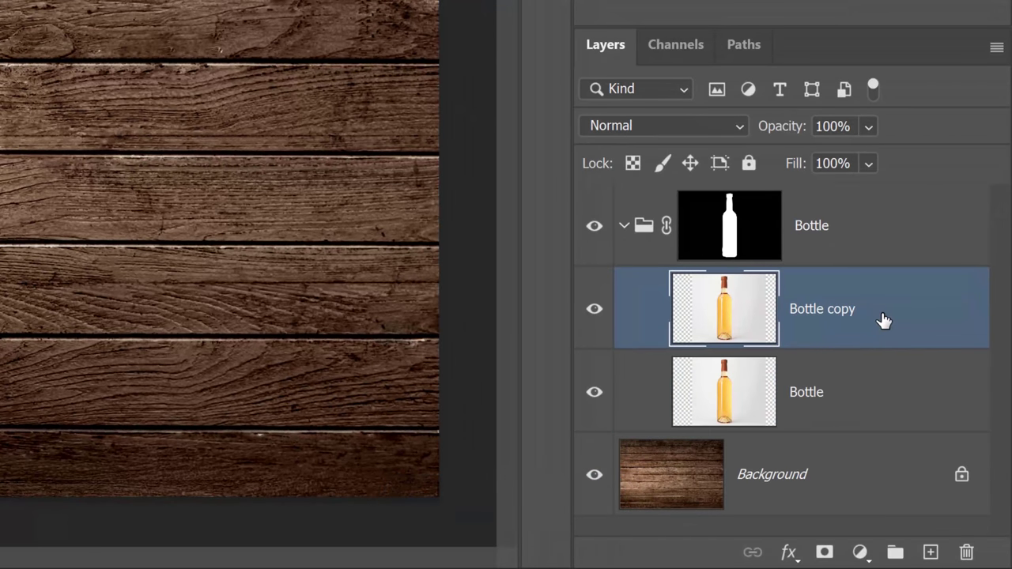
key(ctrl+j)
Step: Rename the group's three bottle layers Shadows, Highlights and Color, from the lowest to the highest in the stack
scroll(870, 392, down, 2)
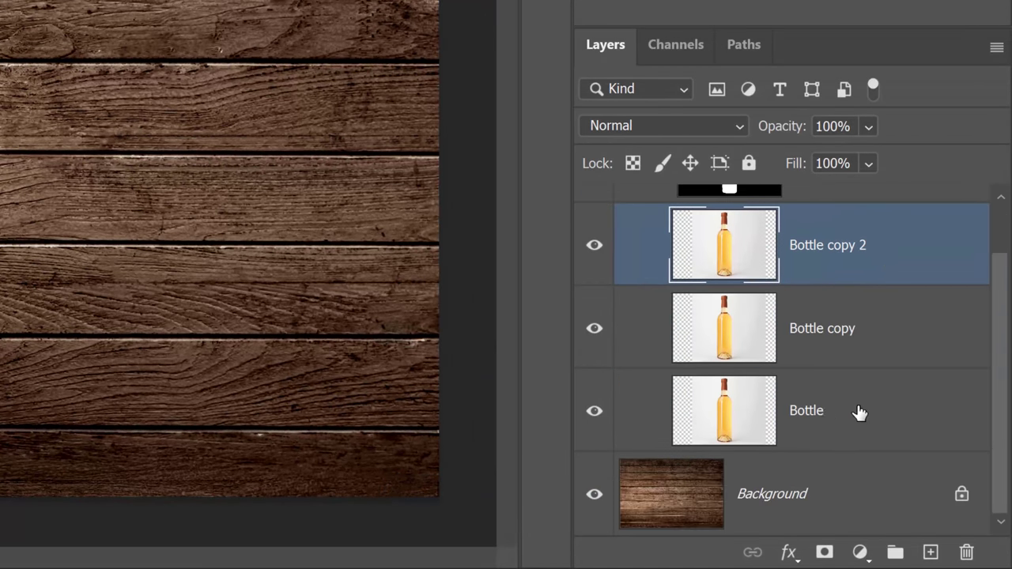
double_click(819, 413)
text(Shadows)
key(Return)
double_click(822, 327)
text(Highlights)
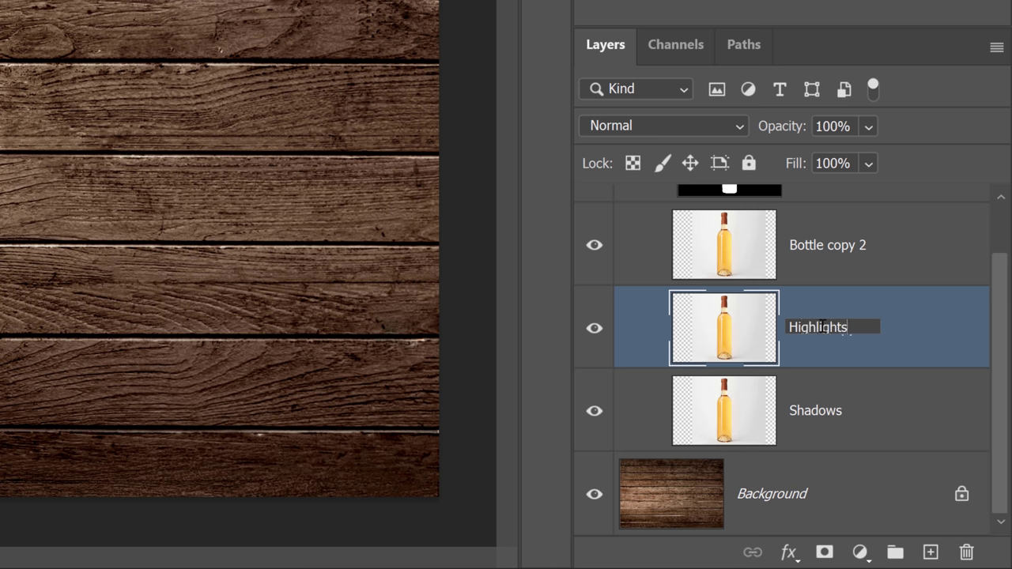
key(Return)
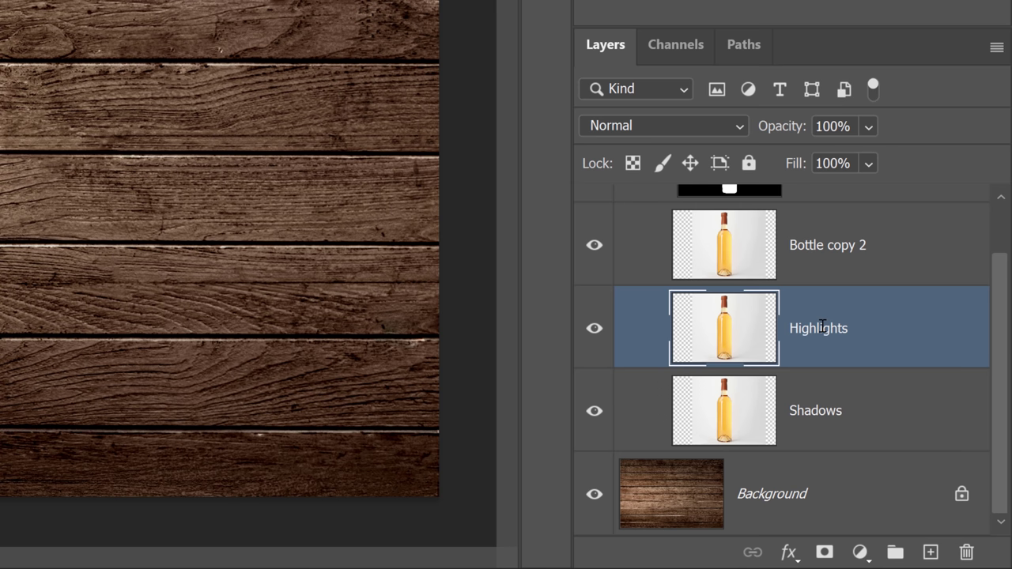
double_click(810, 245)
text(Color)
key(Return)
Step: With the Color and Highlights layers hidden, desaturate the Shadows layer and set its blend mode to Multiply
scroll(862, 320, up, 1)
drag(591, 314, 596, 403)
click(941, 506)
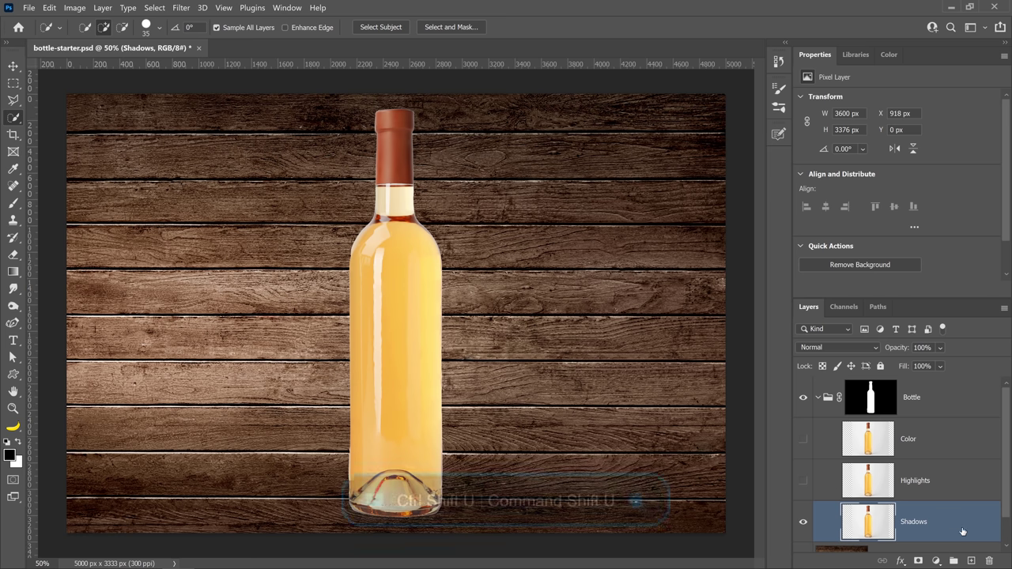
key(ctrl+shift+u)
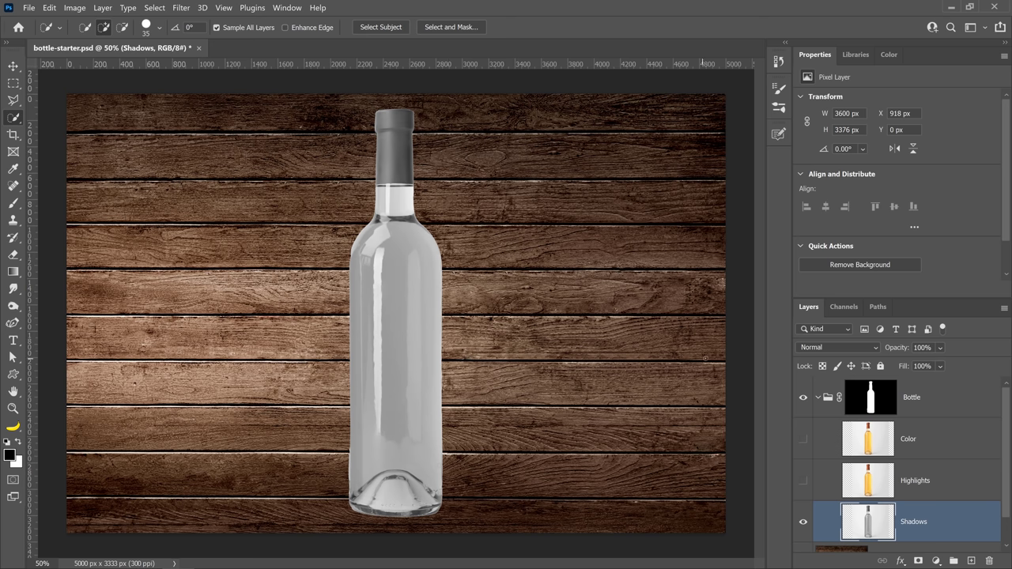
click(808, 348)
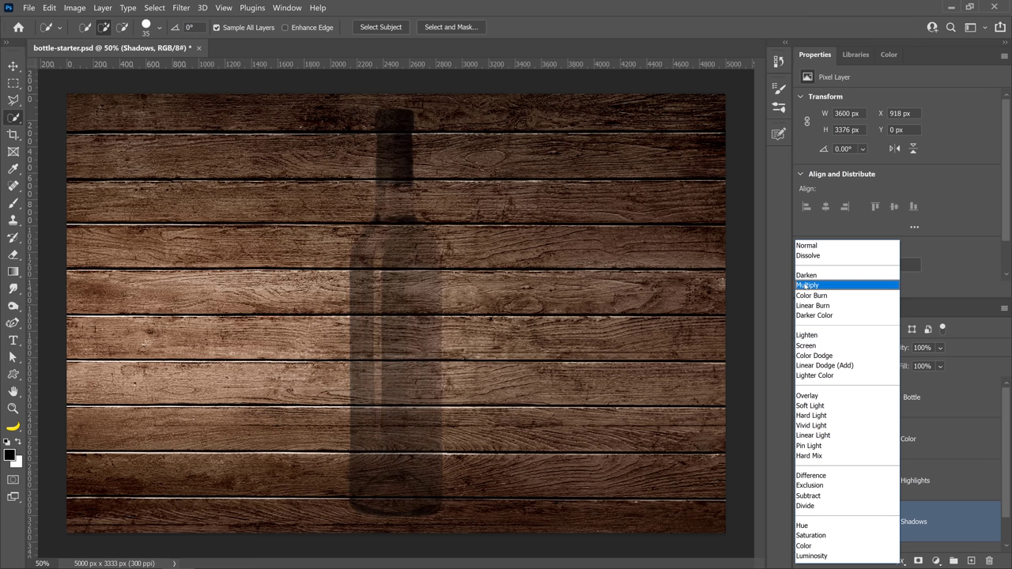
click(826, 286)
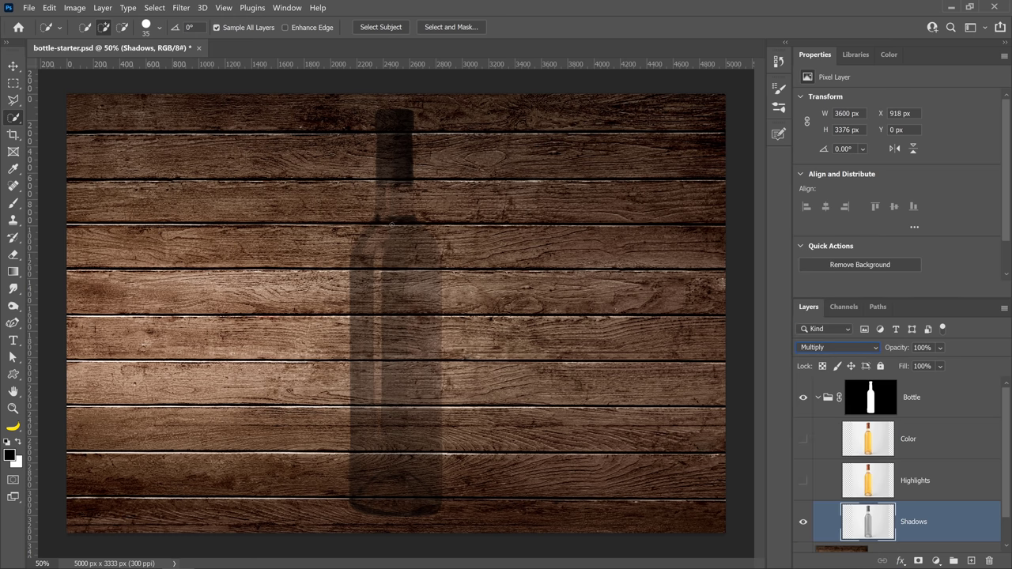
Step: Show the Highlights layer, desaturate it and set its blend mode to Screen
click(804, 481)
click(857, 486)
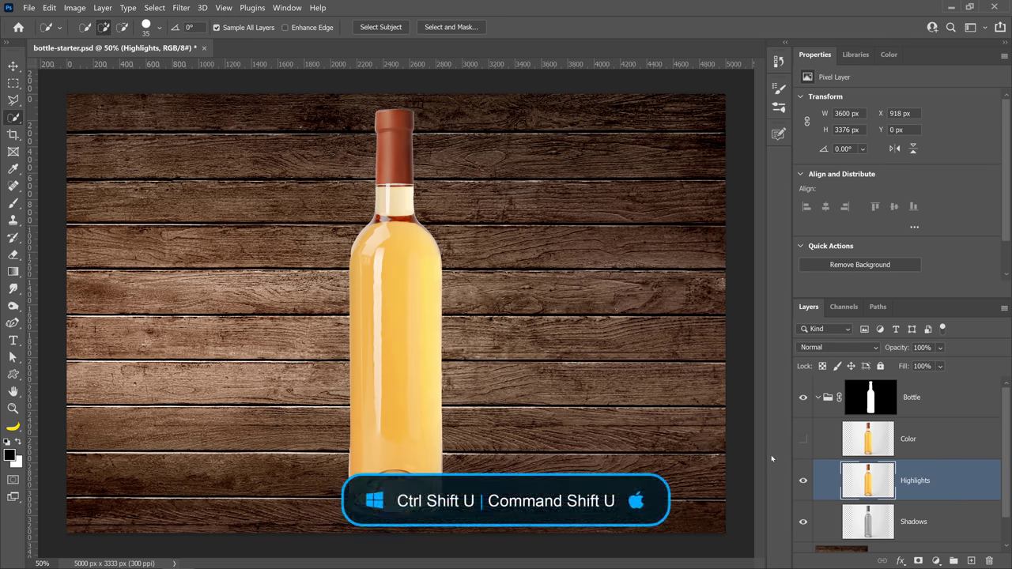
key(ctrl+shift+u)
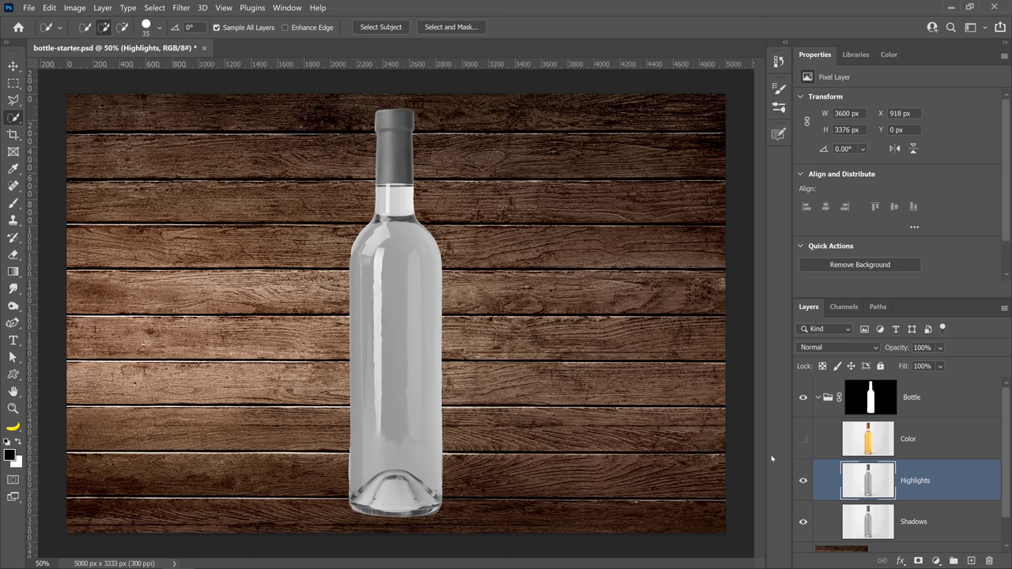
click(870, 347)
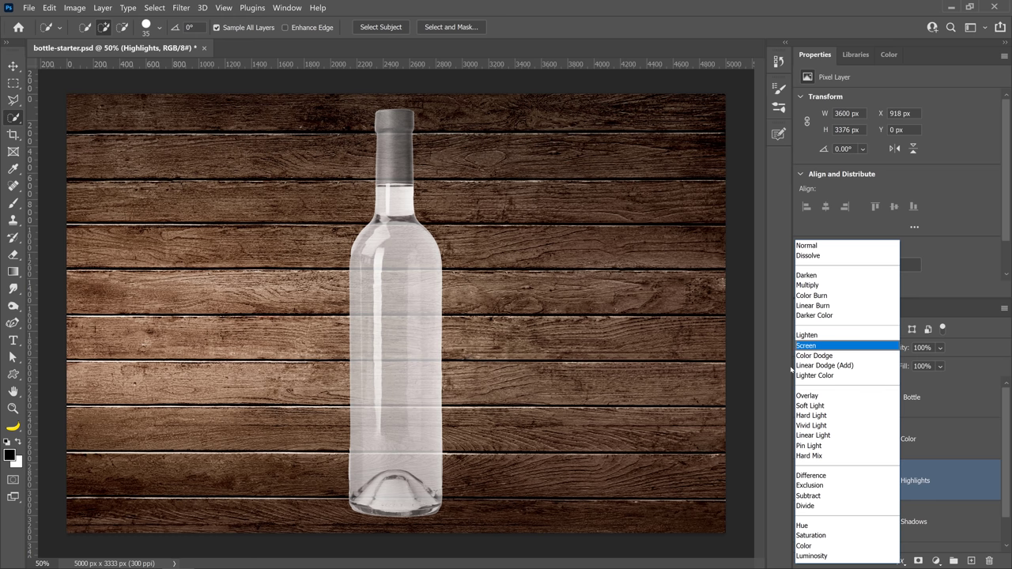
click(816, 347)
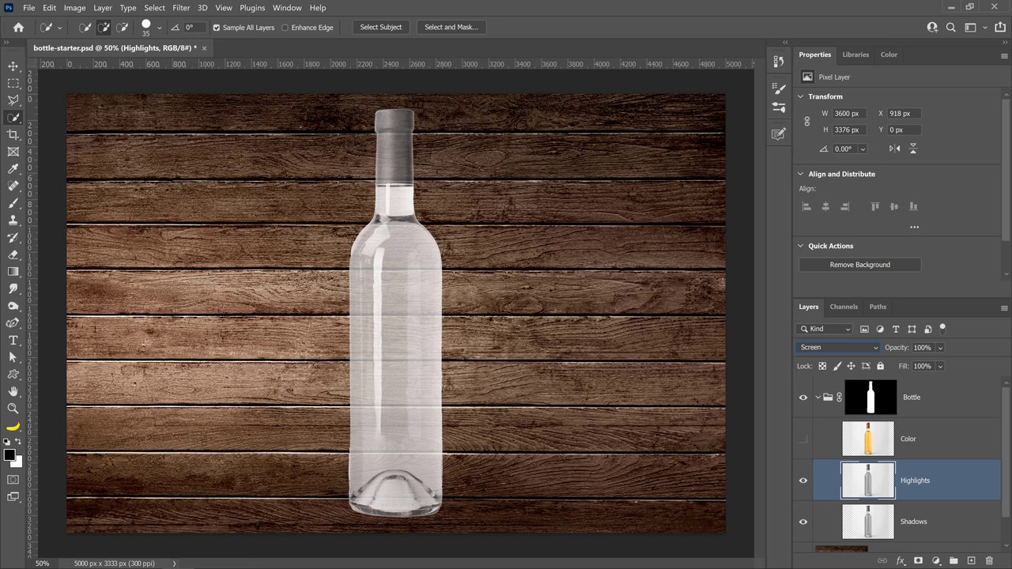
Step: Show the Color layer and set its blend mode to Color
click(852, 447)
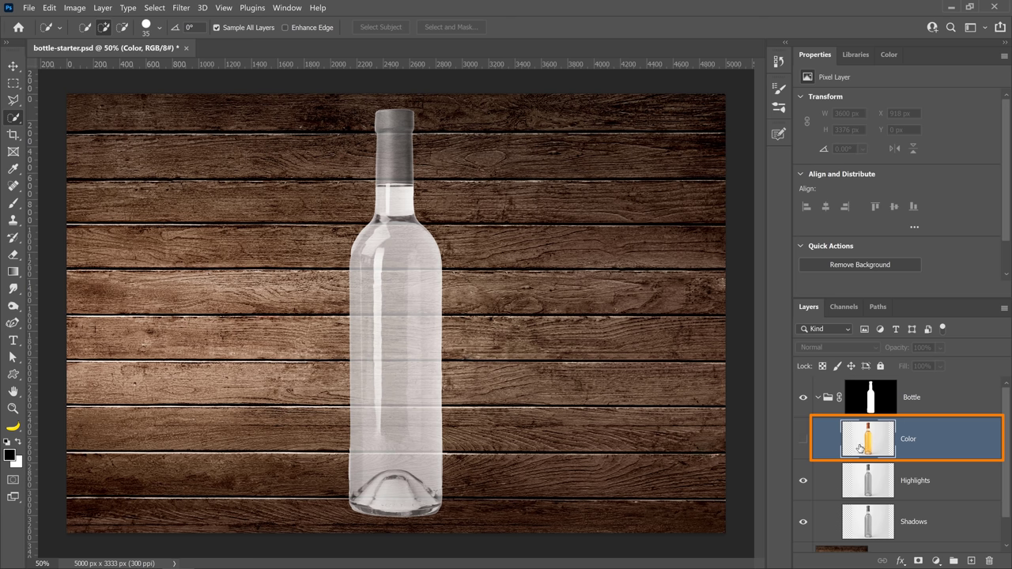
click(803, 440)
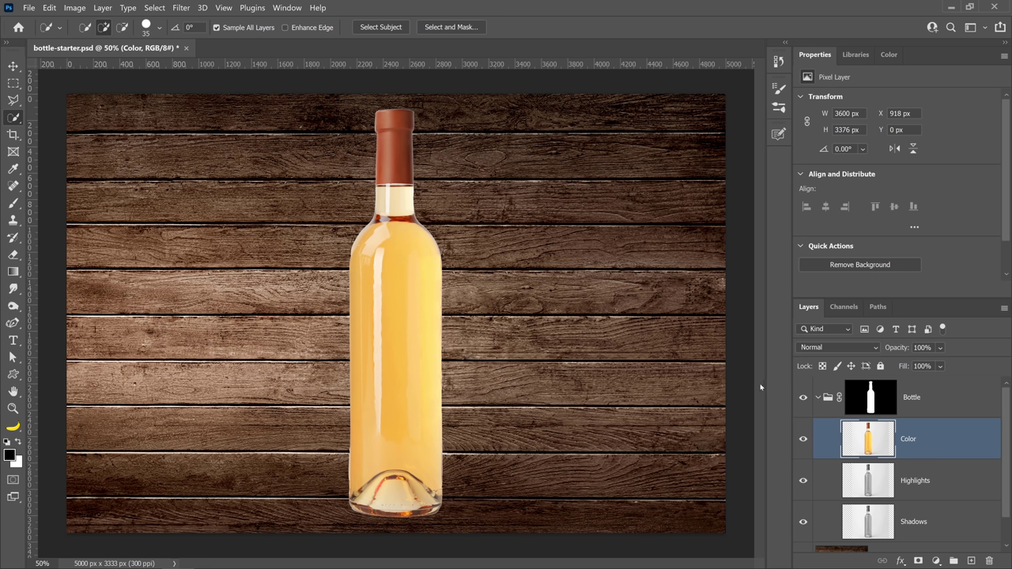
click(811, 350)
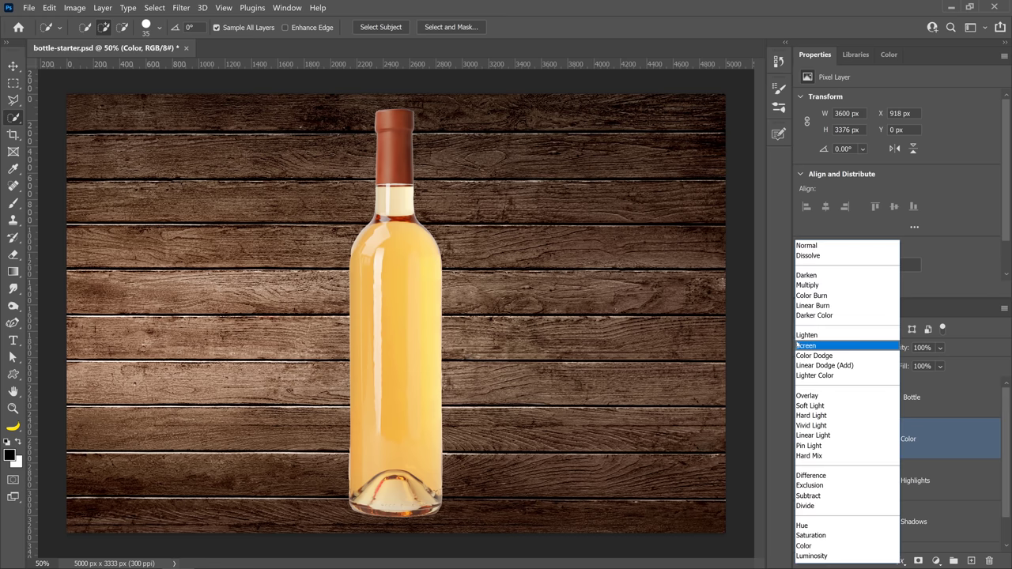
click(803, 546)
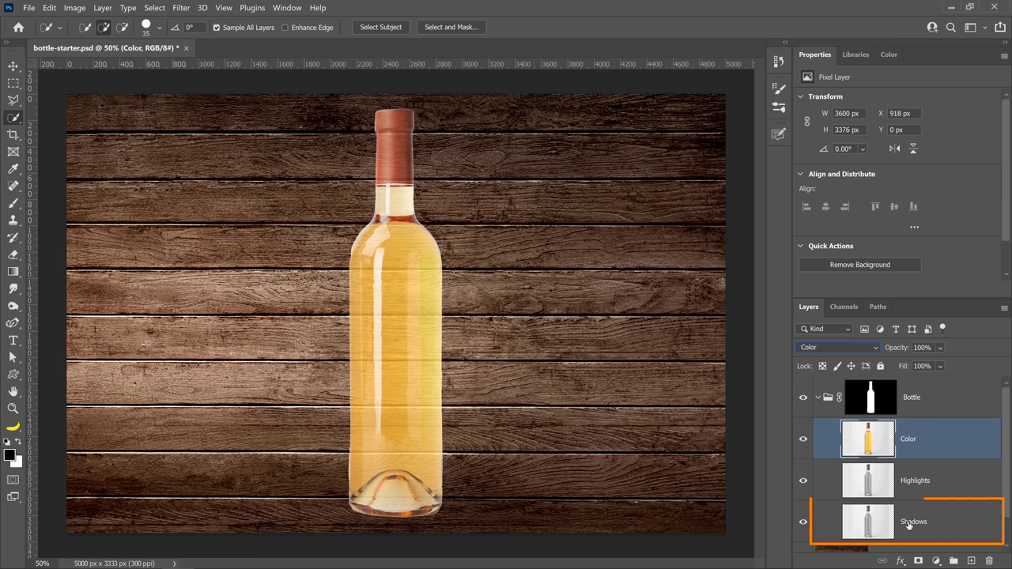
Step: Add a Levels adjustment layer above the Shadows layer and clip it so that it affects only that layer
click(928, 522)
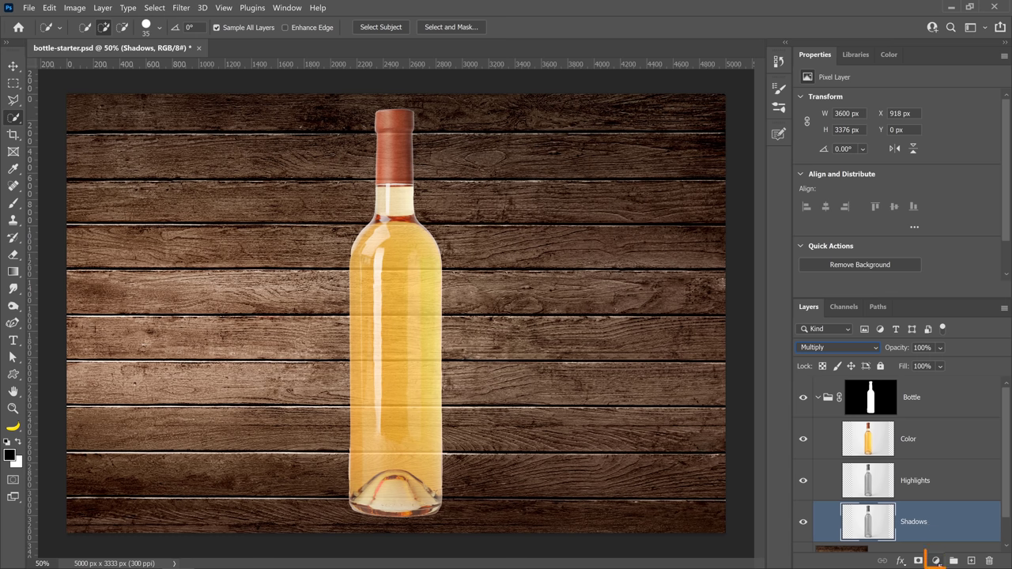
click(937, 561)
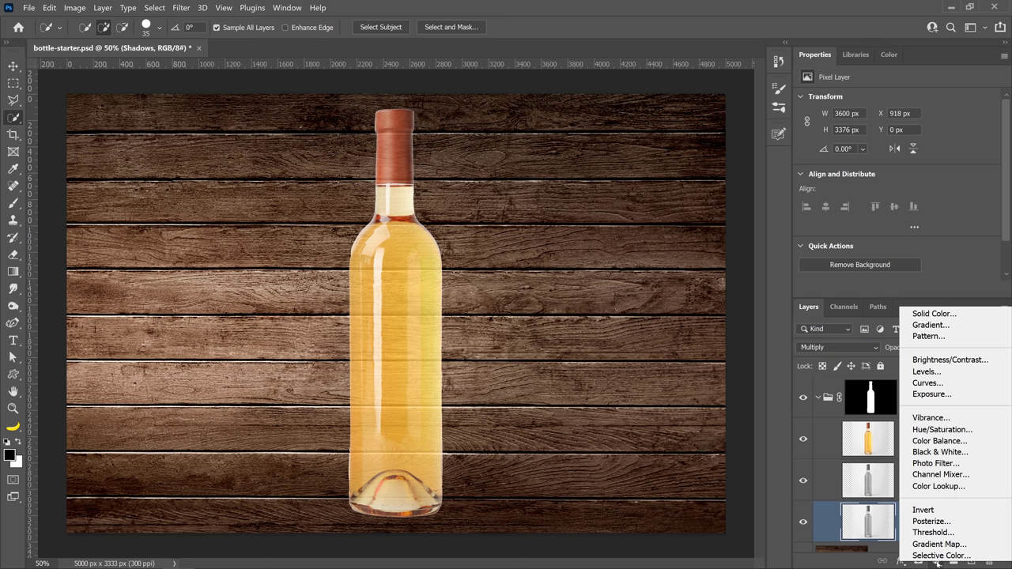
click(943, 373)
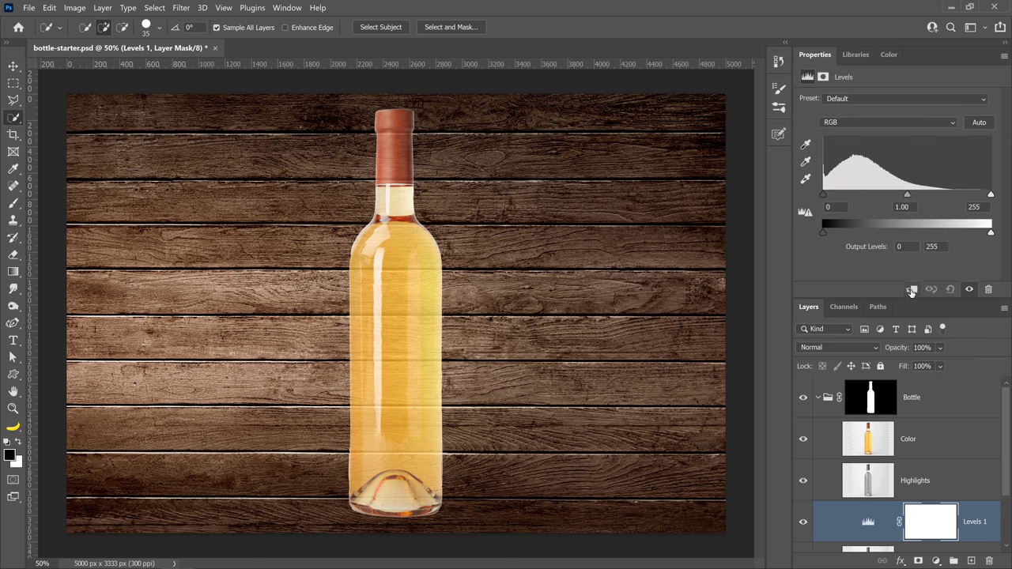
click(910, 290)
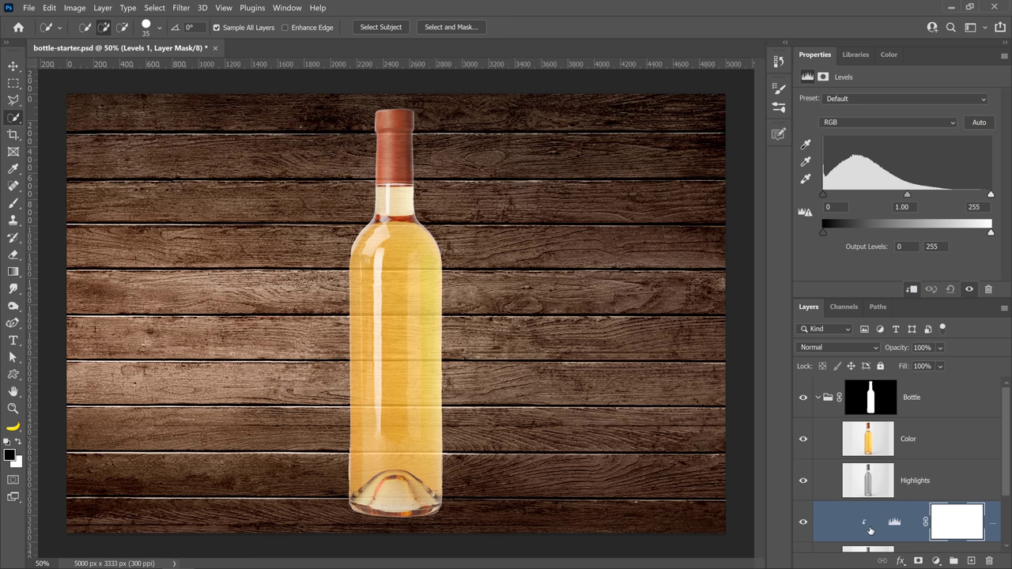
scroll(870, 530, down, 2)
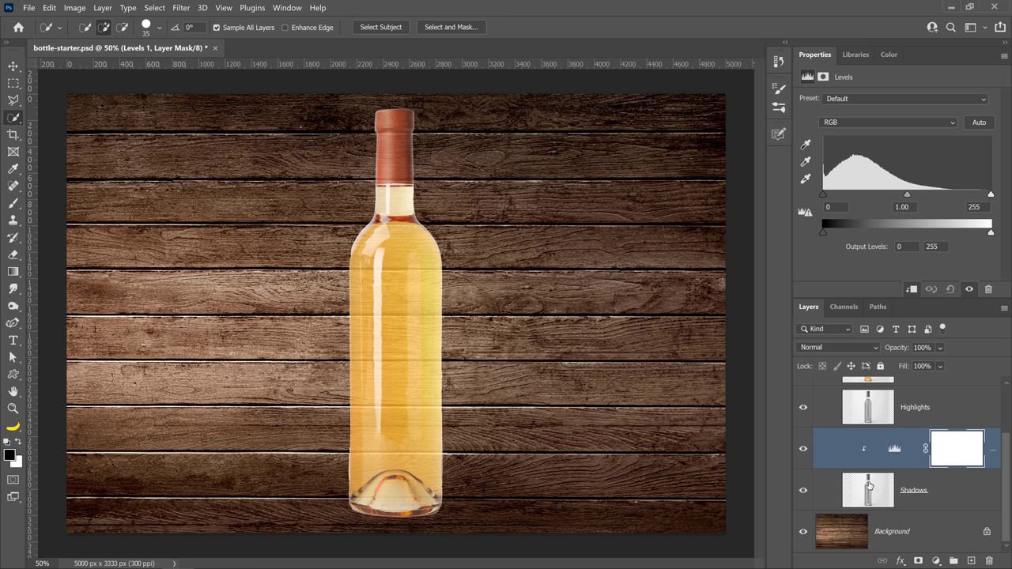
click(911, 290)
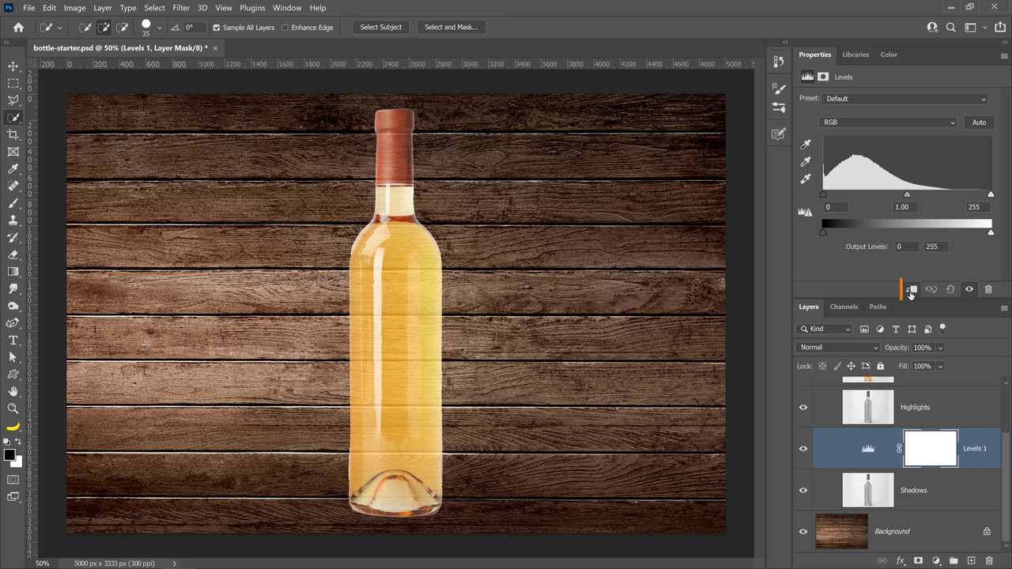
click(911, 290)
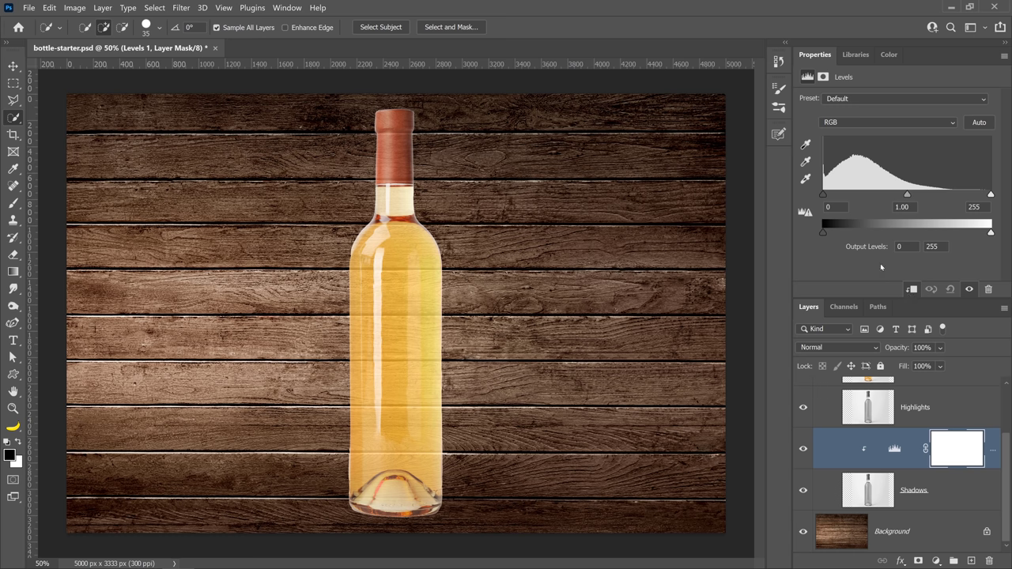
Step: Adjust the Shadows layer's clipped Levels to a black point of 40 and a midtone value of 1.06
mouse_move(907, 195)
mouse_down()
mouse_move(842, 206)
mouse_move(918, 206)
mouse_move(807, 205)
mouse_move(995, 222)
mouse_move(889, 207)
mouse_move(904, 212)
mouse_up()
click(824, 194)
drag(823, 194, 841, 200)
drag(844, 197, 850, 200)
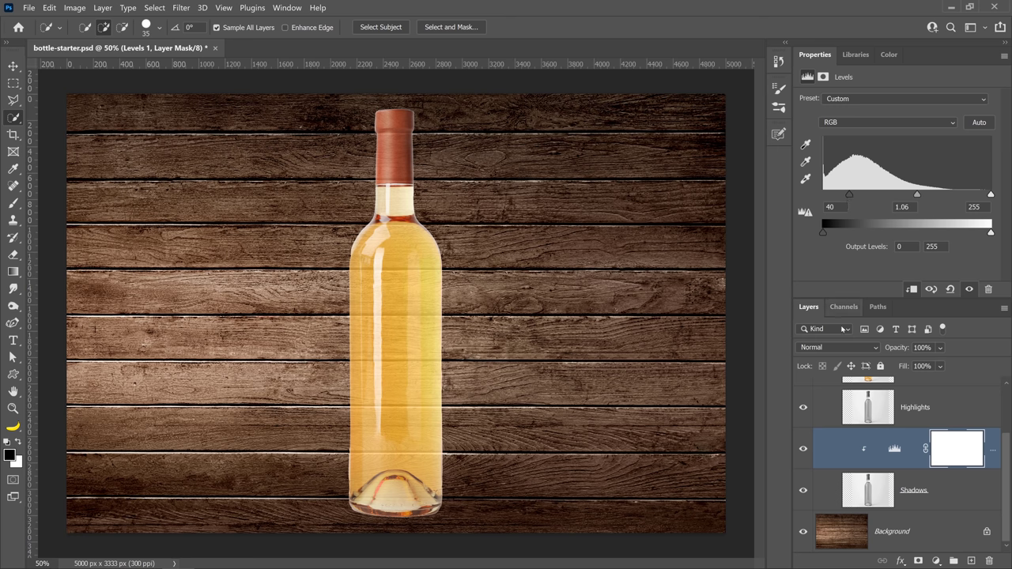
Step: Add a Levels adjustment layer clipped to the Highlights layer and set its black point to 100
click(882, 421)
scroll(877, 444, up, 1)
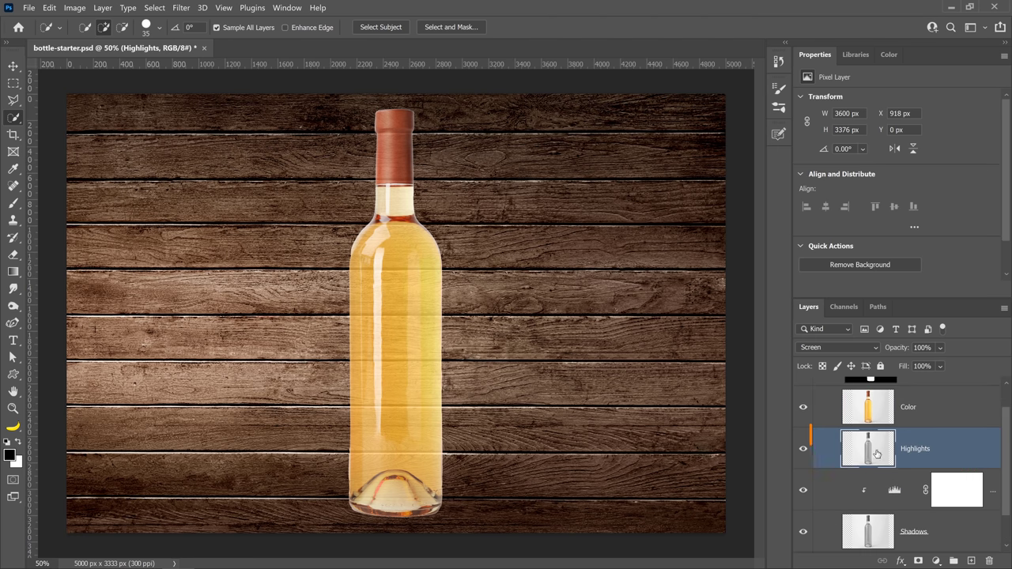
click(936, 561)
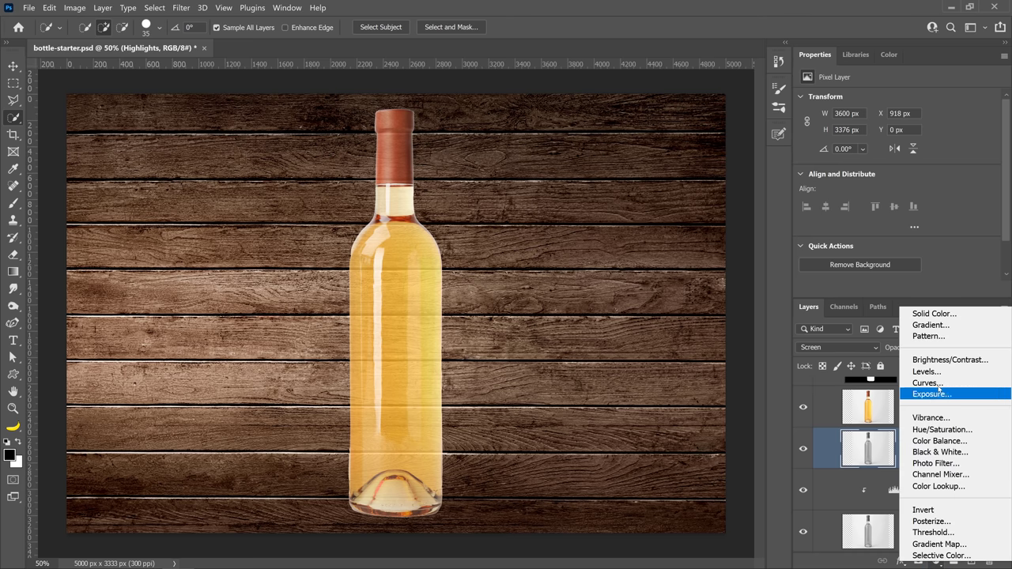
click(925, 371)
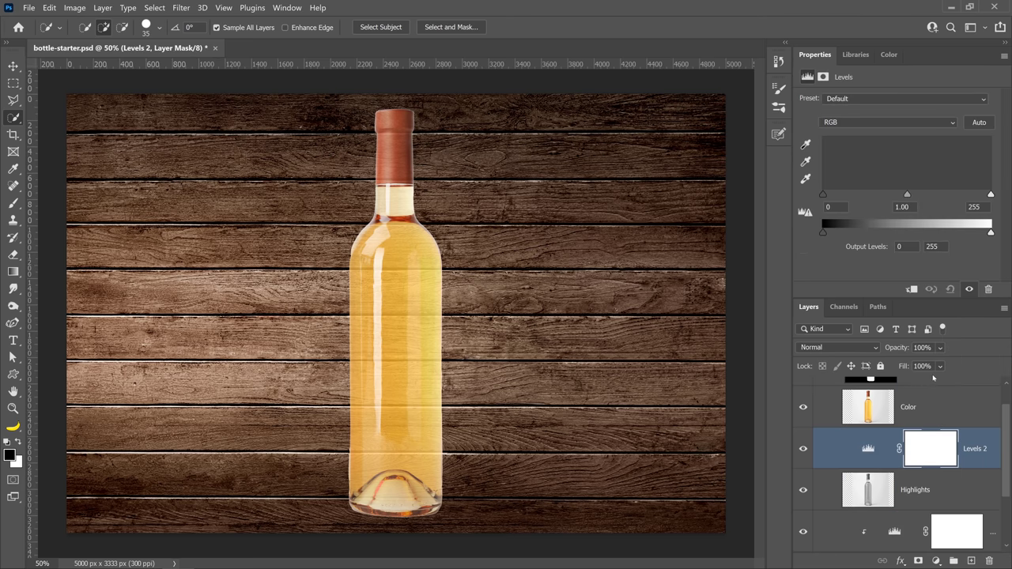
click(912, 291)
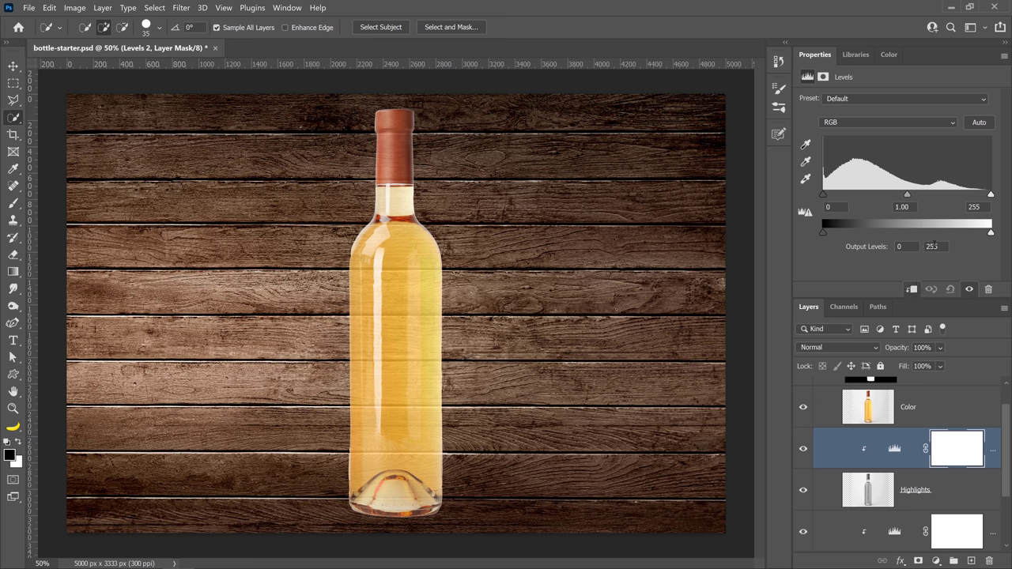
drag(822, 195, 890, 202)
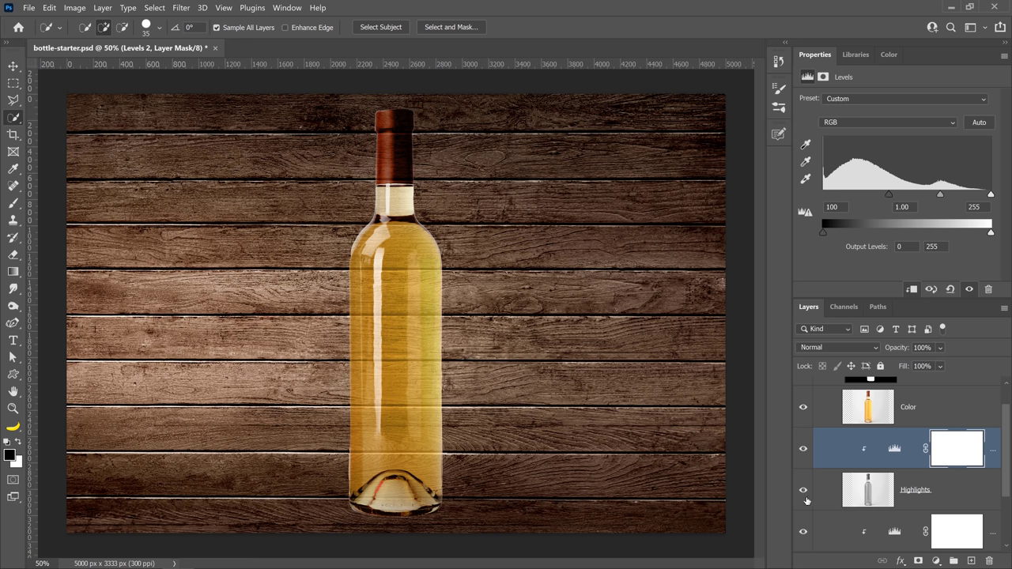
Step: Reset the black point of the Shadows layer's clipped Levels to 0 and set its midtone value to 0.80
scroll(912, 465, down, 1)
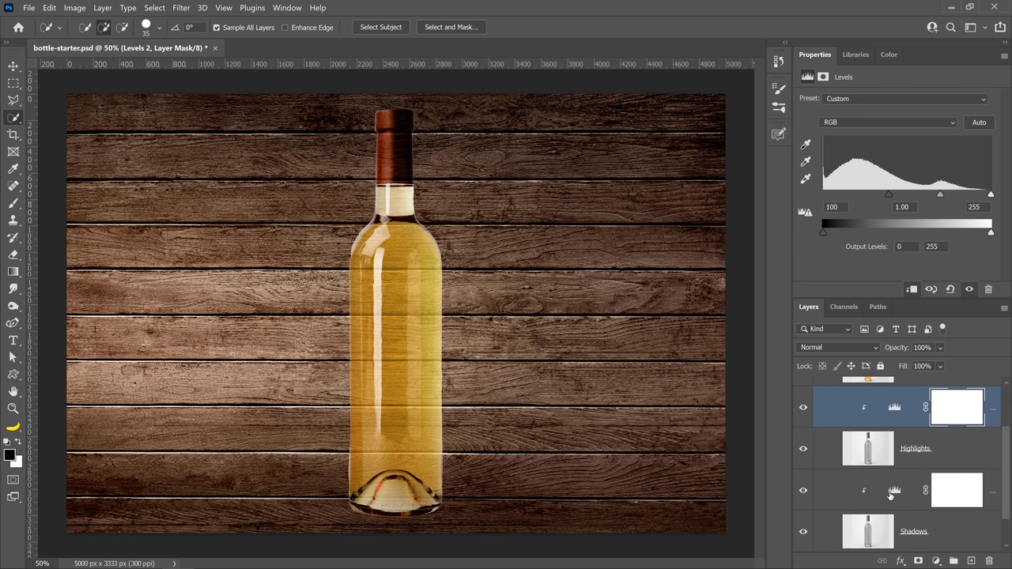
click(898, 490)
drag(850, 197, 823, 198)
mouse_move(907, 190)
mouse_down()
mouse_move(897, 198)
mouse_move(920, 204)
mouse_up()
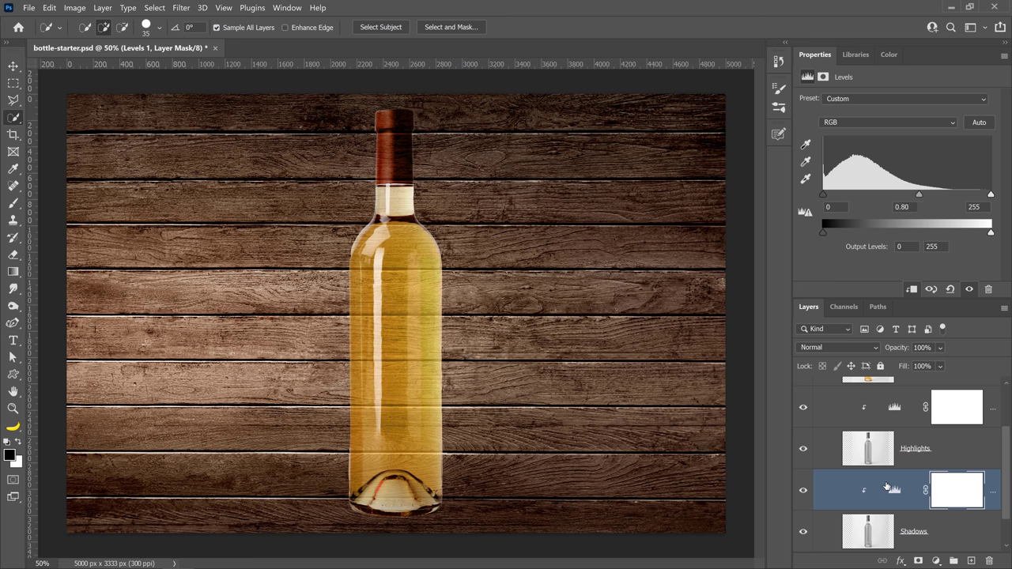
Step: Examine the bottle's red cap up close for wood texture showing through it
scroll(889, 462, up, 2)
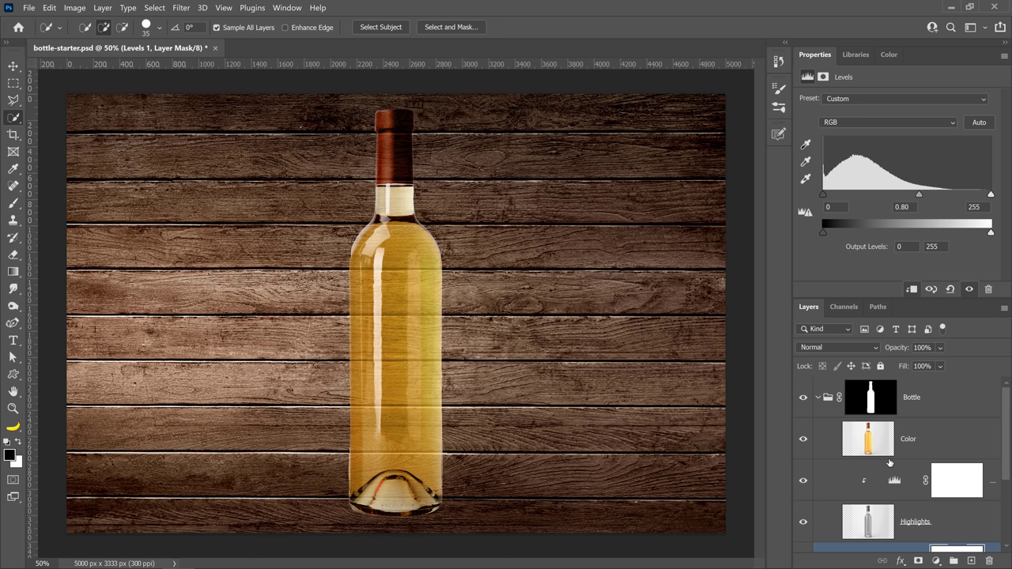
scroll(889, 463, down, 1)
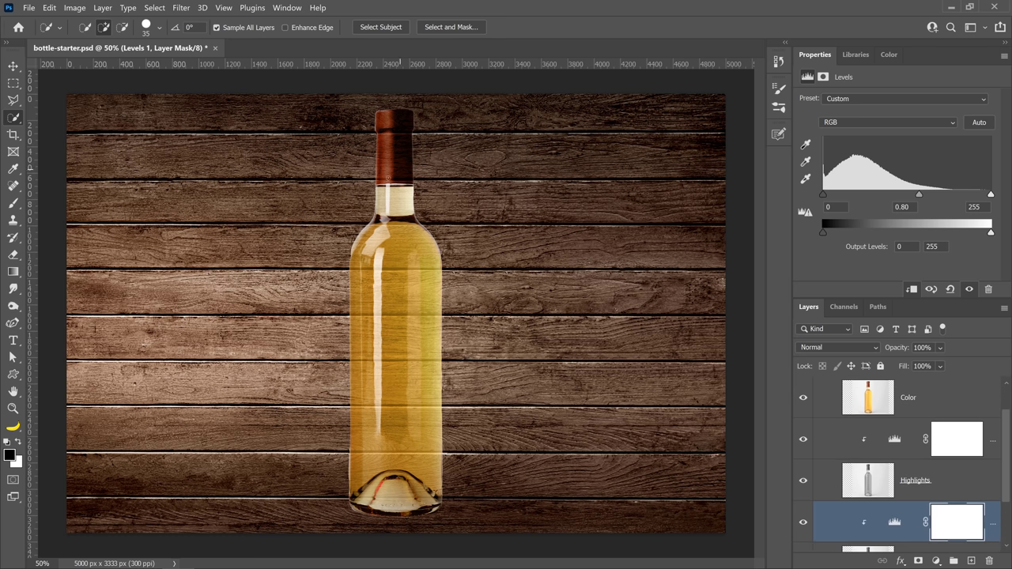
key(z)
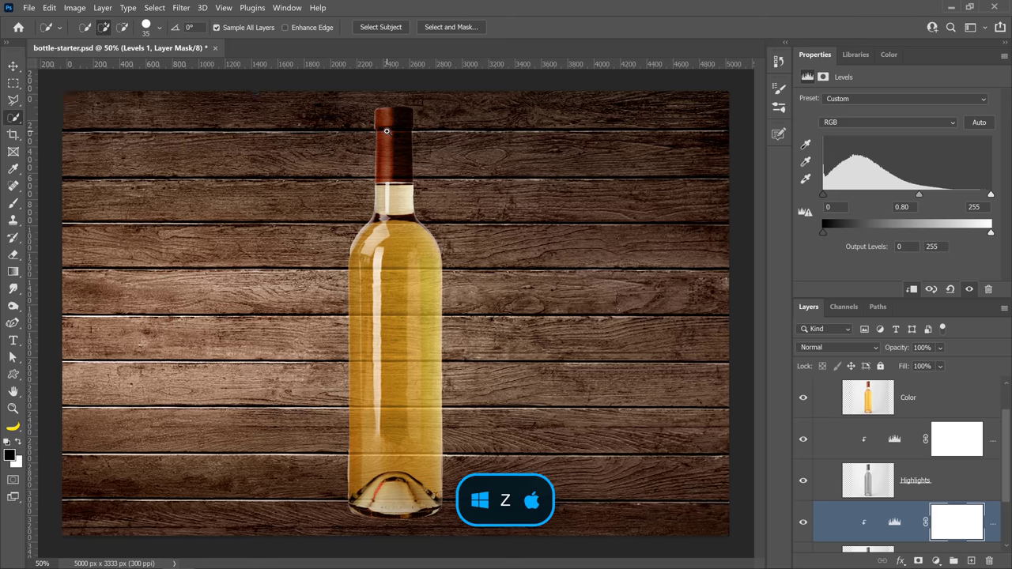
click(387, 131)
click(386, 131)
click(445, 201)
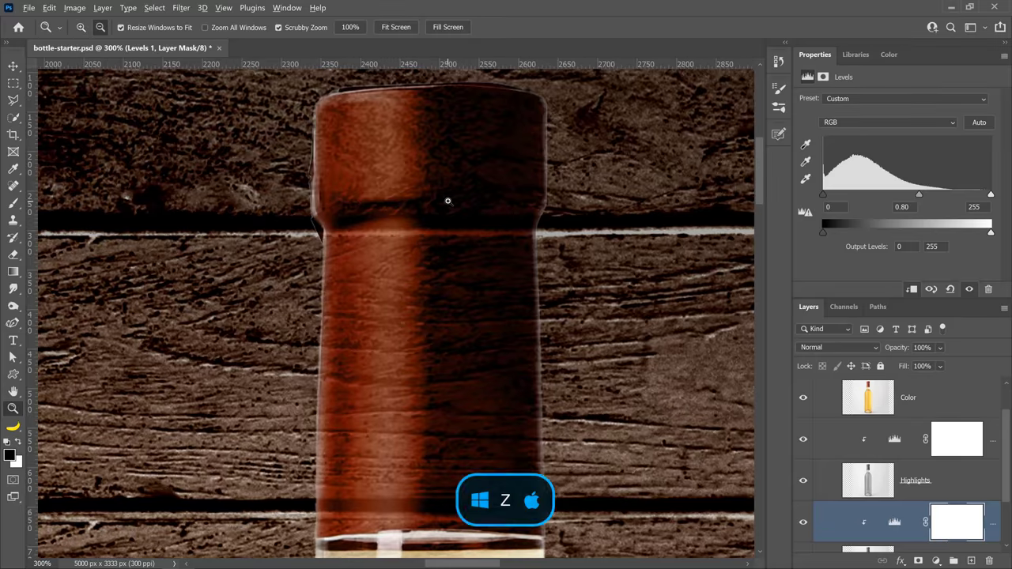
alt+click(448, 201)
alt+click(448, 201)
alt+click(448, 199)
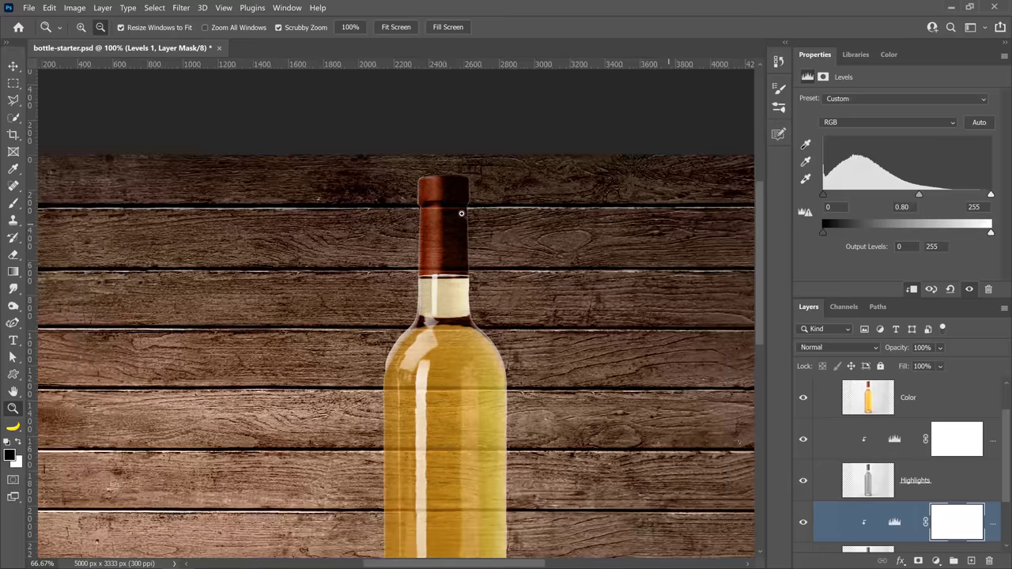
alt+click(537, 331)
Step: Create a new empty layer below the Shadows layer and name it Solid
scroll(922, 450, down, 2)
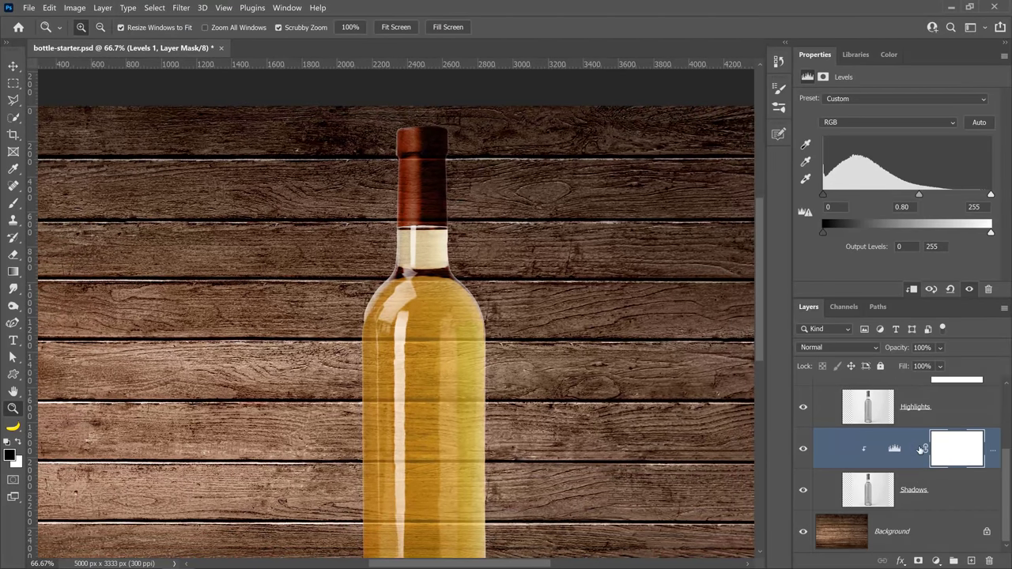
click(925, 498)
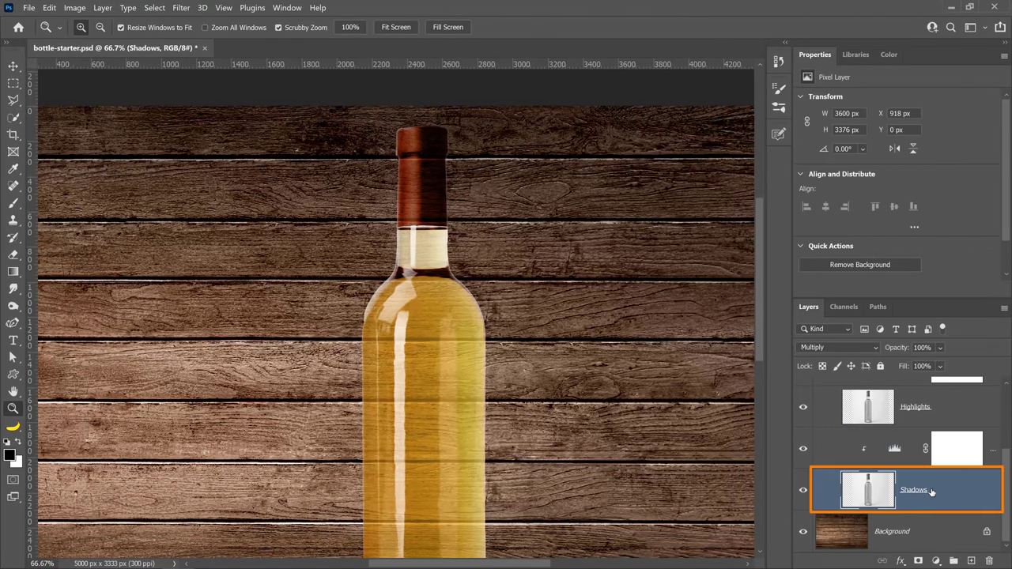
ctrl+click(971, 561)
scroll(918, 462, down, 1)
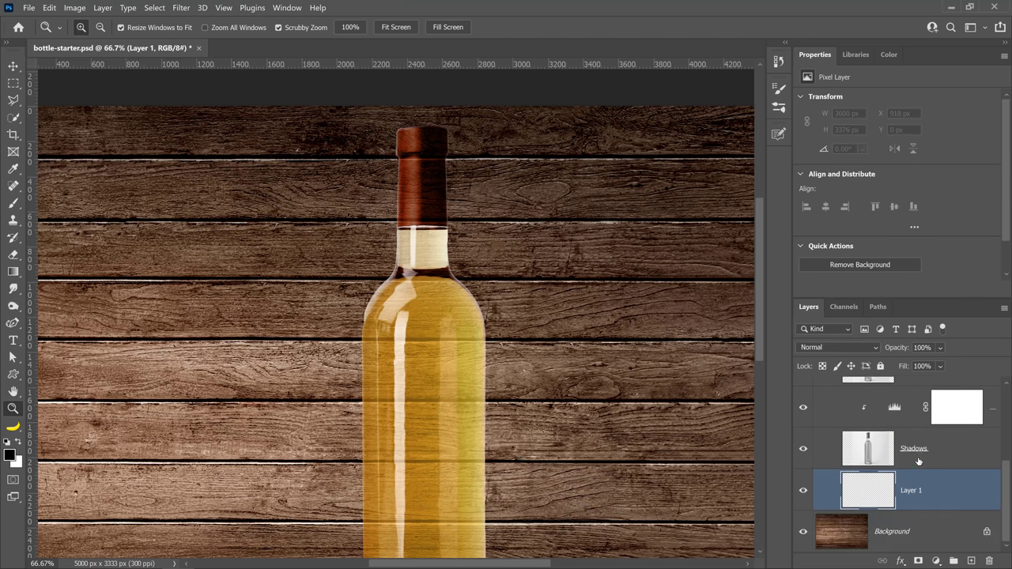
double_click(917, 490)
text(Solid)
key(Return)
Step: Activate the Brush tool and make white the foreground color
click(12, 203)
right_click(12, 203)
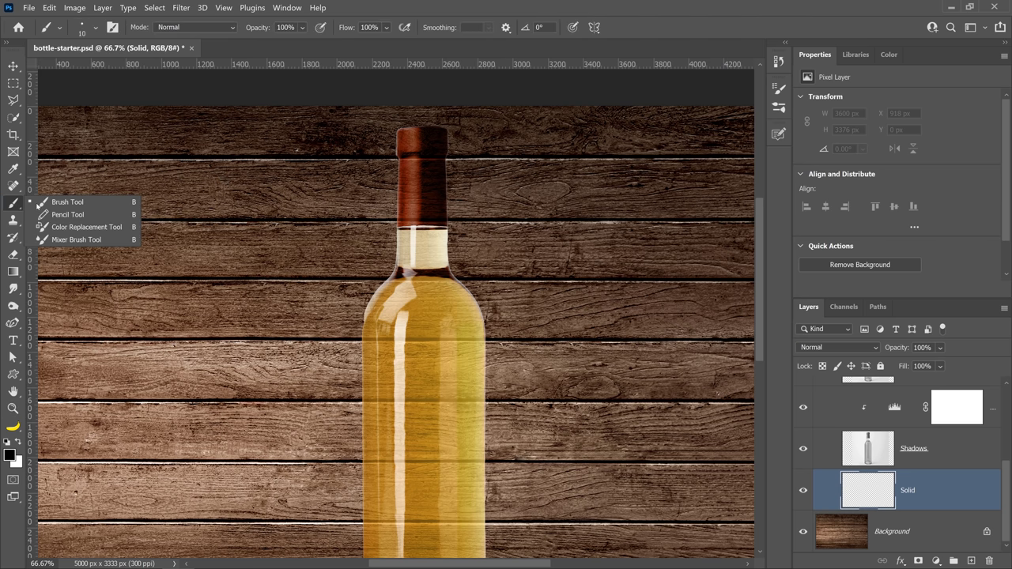
click(66, 202)
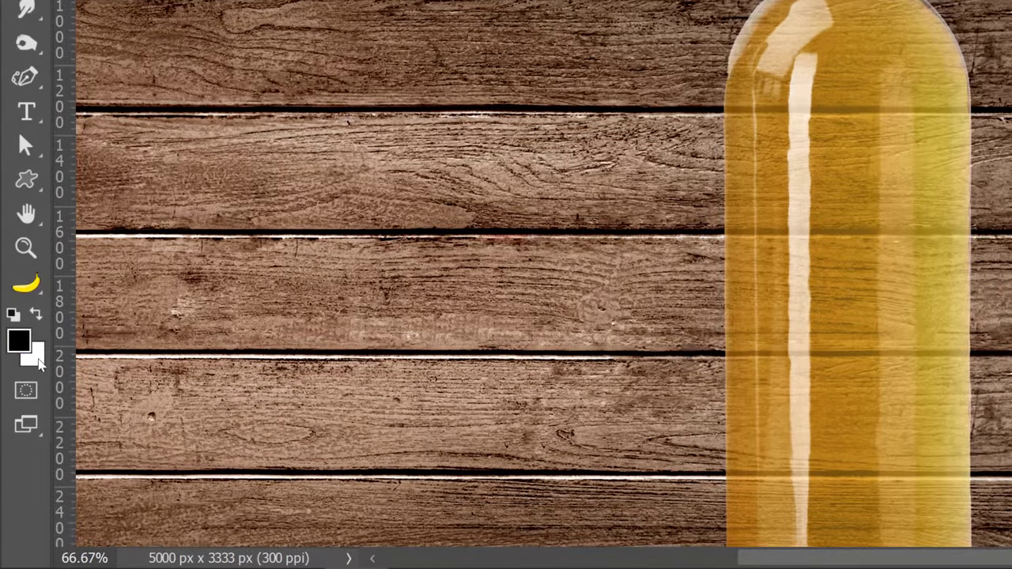
click(37, 317)
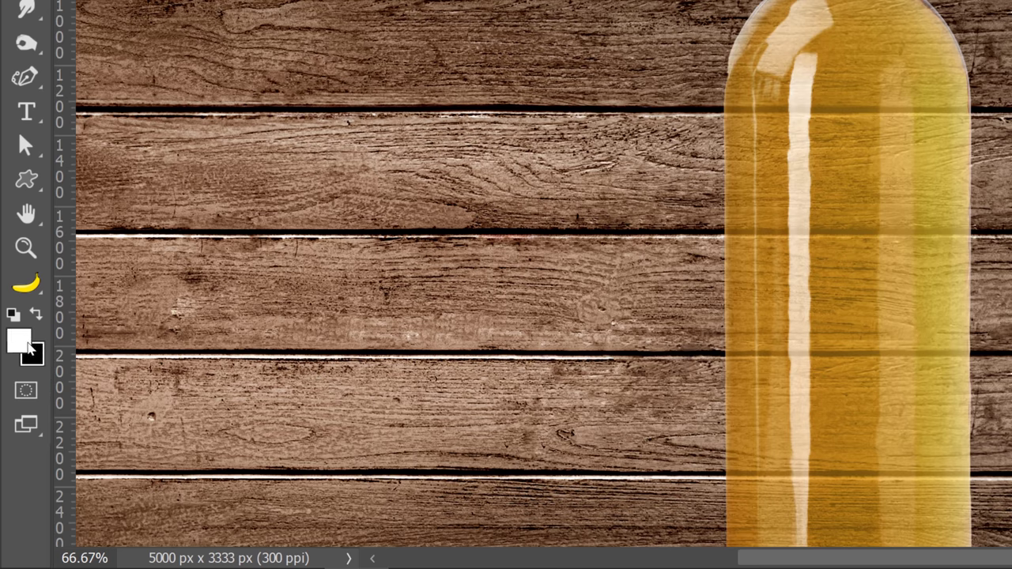
key(x)
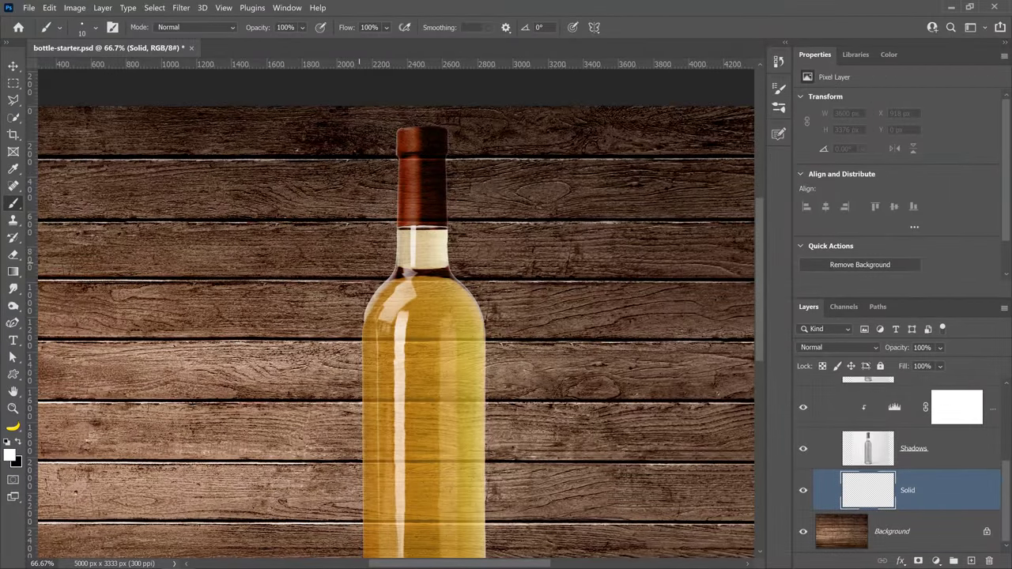
Step: Enlarge the brush to 400 px and paint white over the bottle's red cap on the Solid layer
key(bracketright)
key(bracketright)
key(bracketright)
key(bracketright)
key(bracketright)
key(bracketright)
key(bracketright)
key(bracketright)
key(bracketright)
key(bracketright)
key(bracketright)
key(bracketright)
mouse_move(399, 147)
mouse_down()
mouse_move(433, 162)
mouse_move(399, 201)
mouse_move(415, 190)
mouse_move(463, 193)
mouse_move(442, 190)
mouse_move(460, 193)
mouse_move(466, 177)
mouse_up()
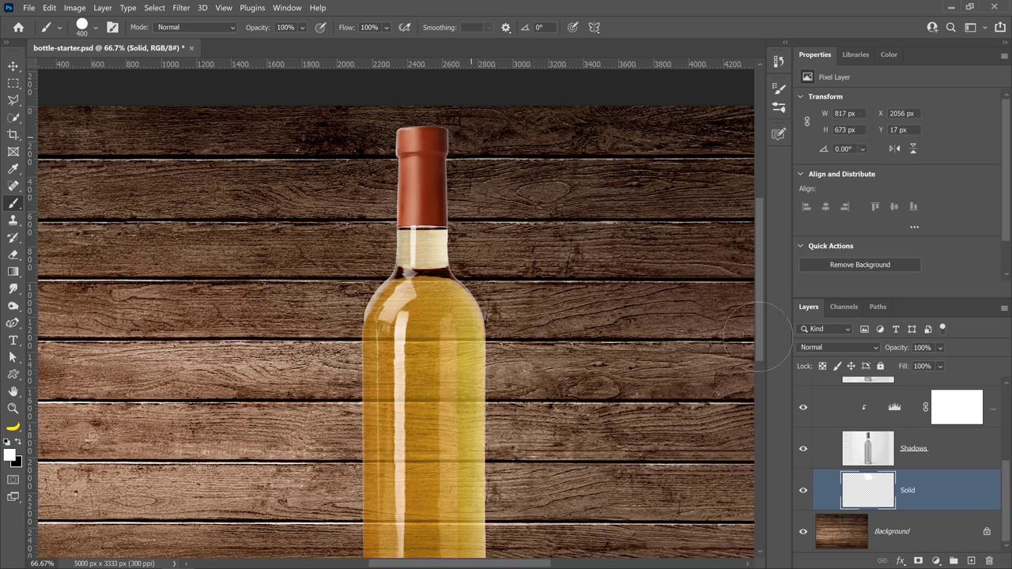
scroll(867, 449, up, 2)
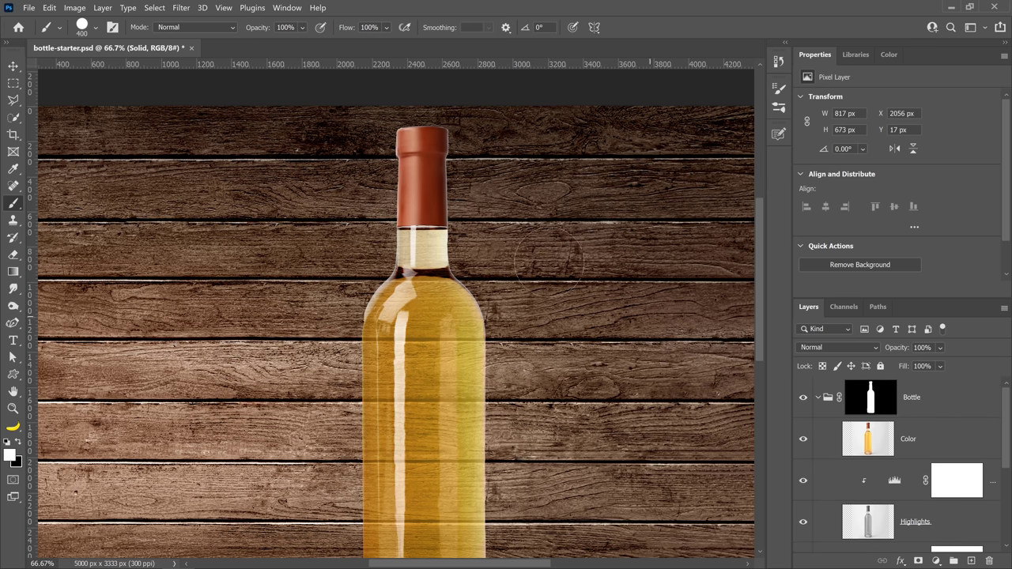
scroll(920, 459, down, 2)
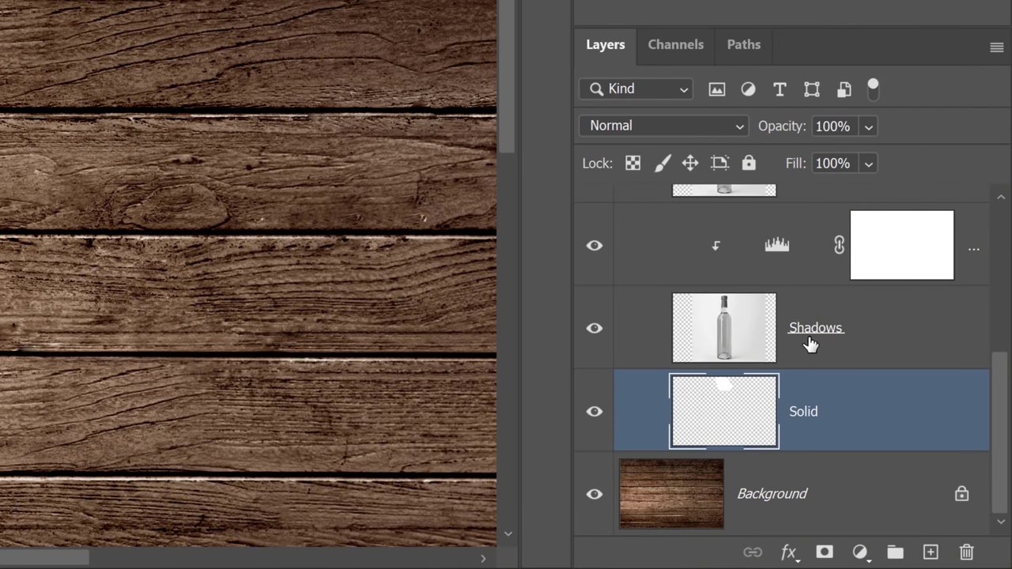
scroll(760, 354, up, 4)
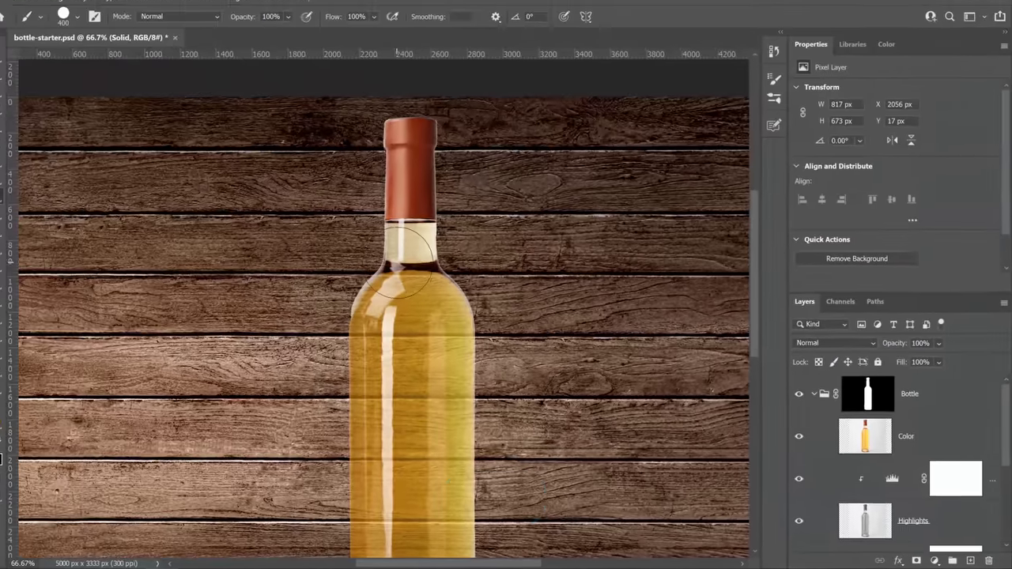
Step: Reduce the brush to 25 px and paint white over the right part of the dark band at the bottle's neck
key(z)
drag(392, 267, 391, 268)
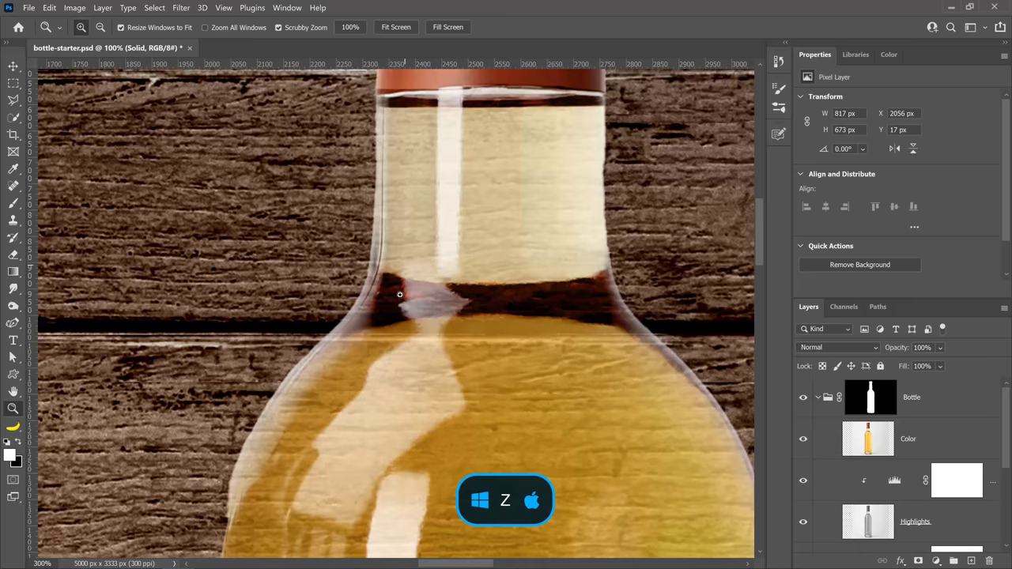
click(399, 294)
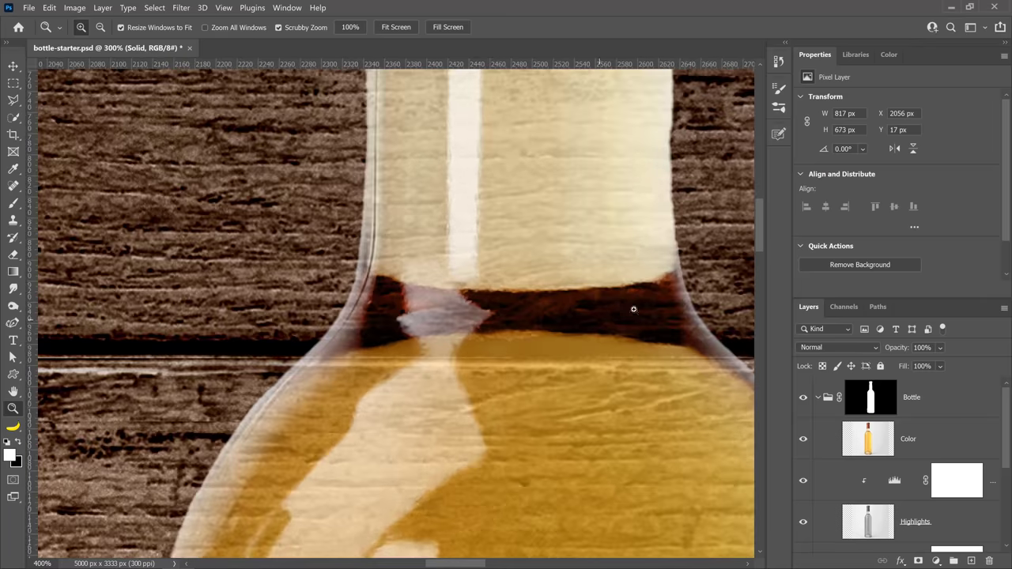
click(14, 209)
key(bracketleft)
key(bracketleft)
key(bracketleft)
key(bracketleft)
key(bracketleft)
key(bracketleft)
key(bracketleft)
key(bracketleft)
key(bracketleft)
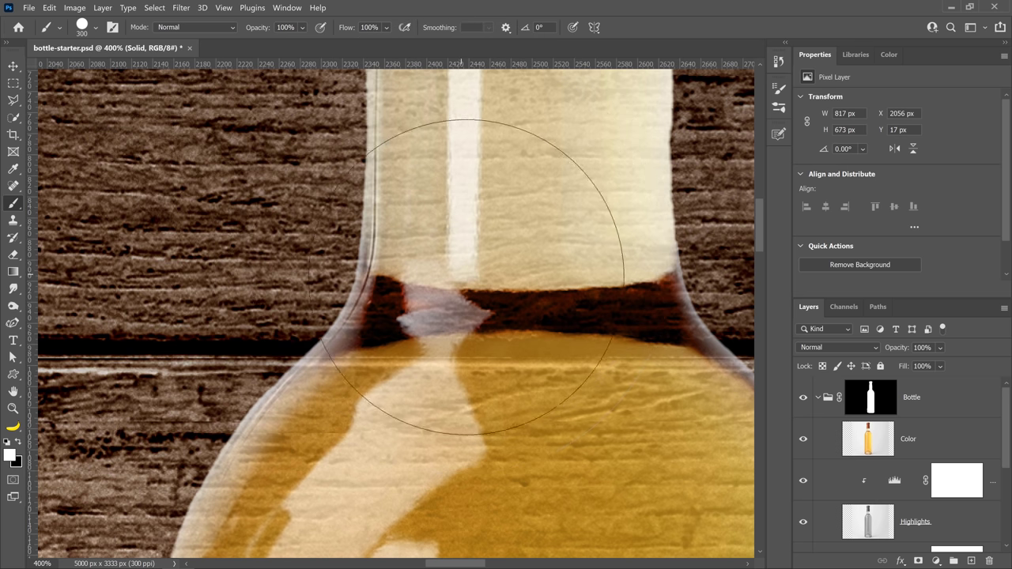
key(bracketleft)
key(bracketleft)
key(bracketleft)
key(bracketleft)
key(bracketleft)
key(bracketleft)
mouse_move(649, 313)
mouse_down()
mouse_move(618, 313)
mouse_move(645, 305)
mouse_move(636, 300)
mouse_move(577, 313)
mouse_up()
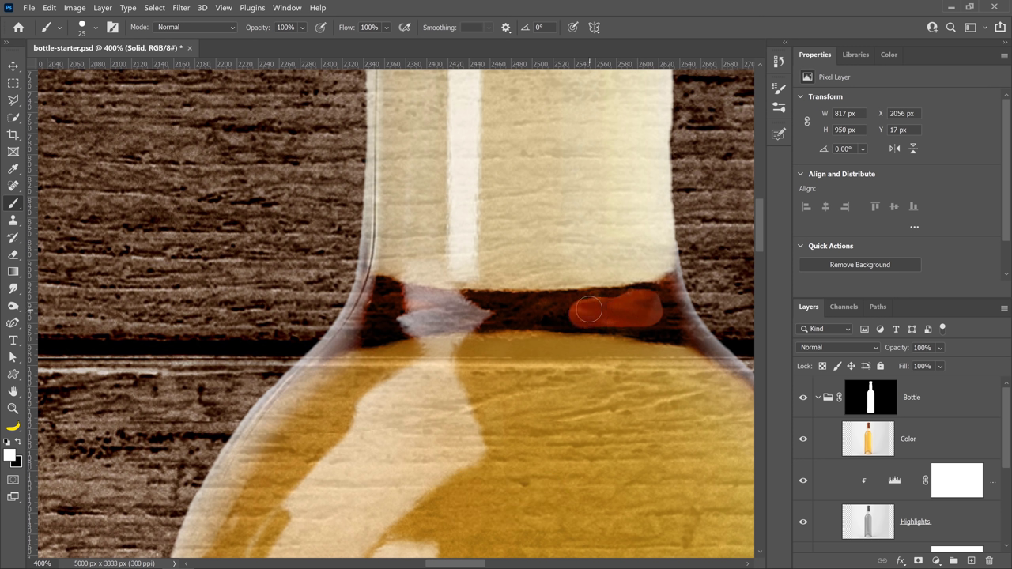
Step: Extend the painted area along the neck band with a softer brush and set the brush hardness to 16%
key(shift)
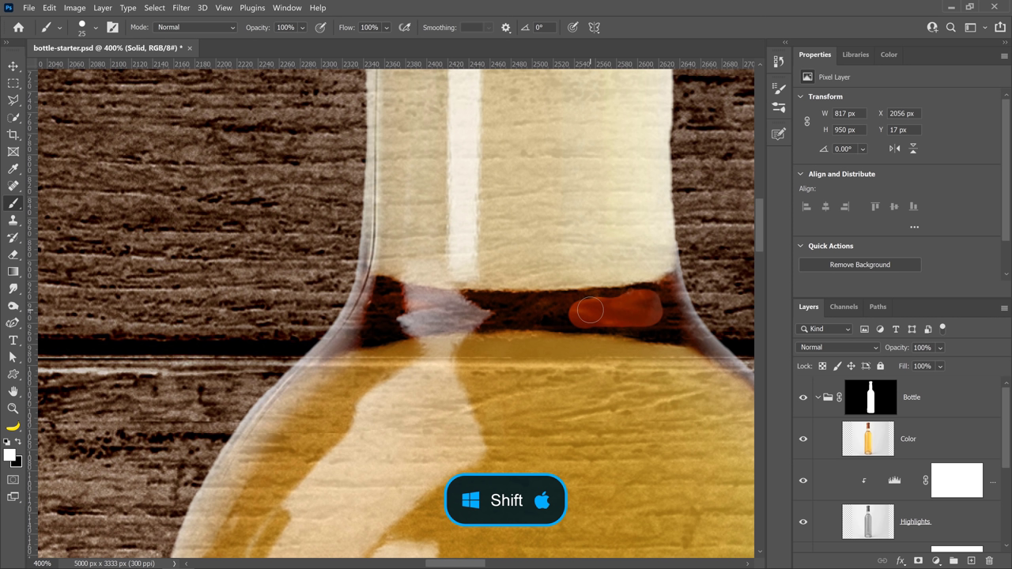
key(bracketleft)
drag(569, 314, 625, 305)
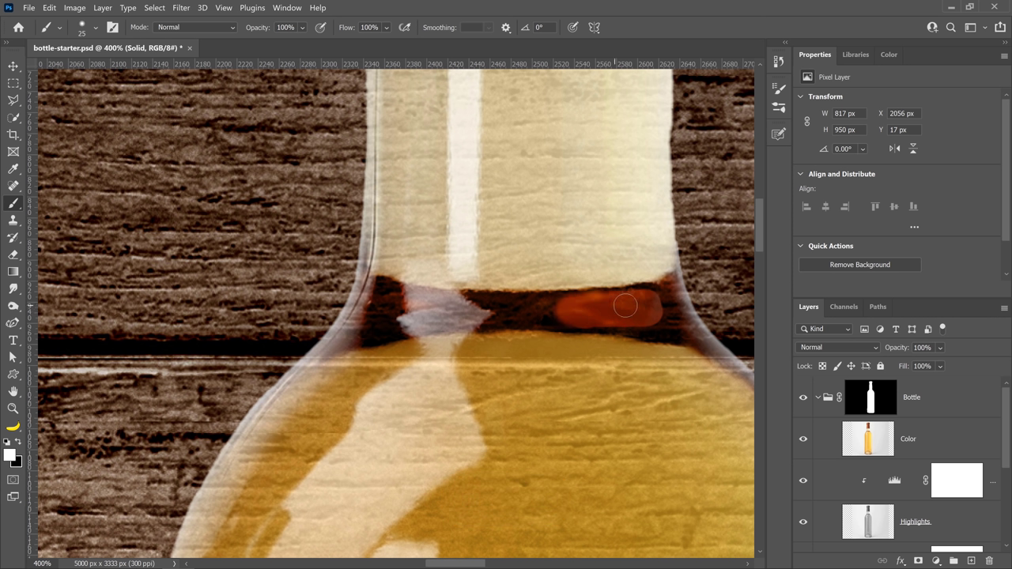
click(97, 30)
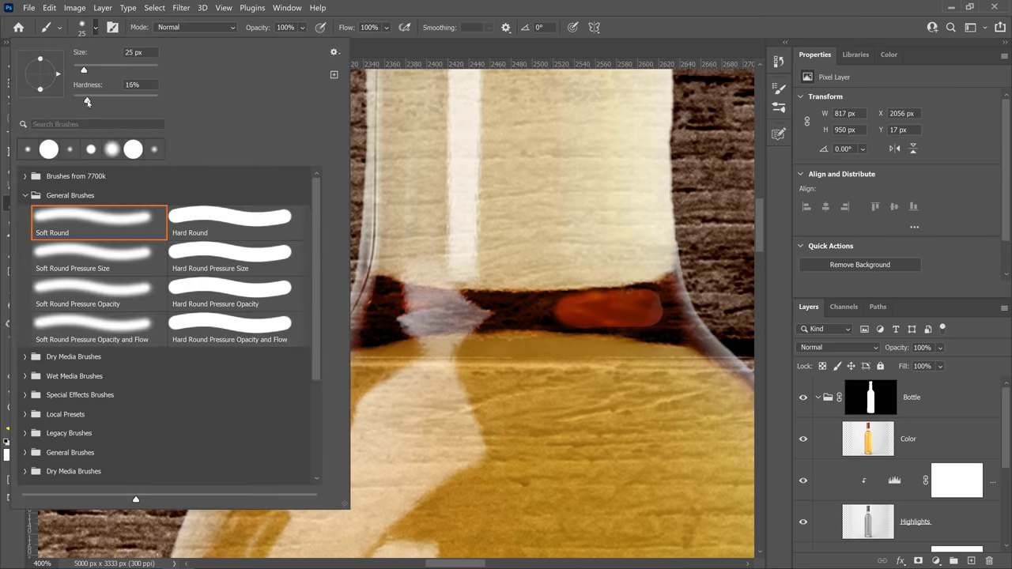
key(Return)
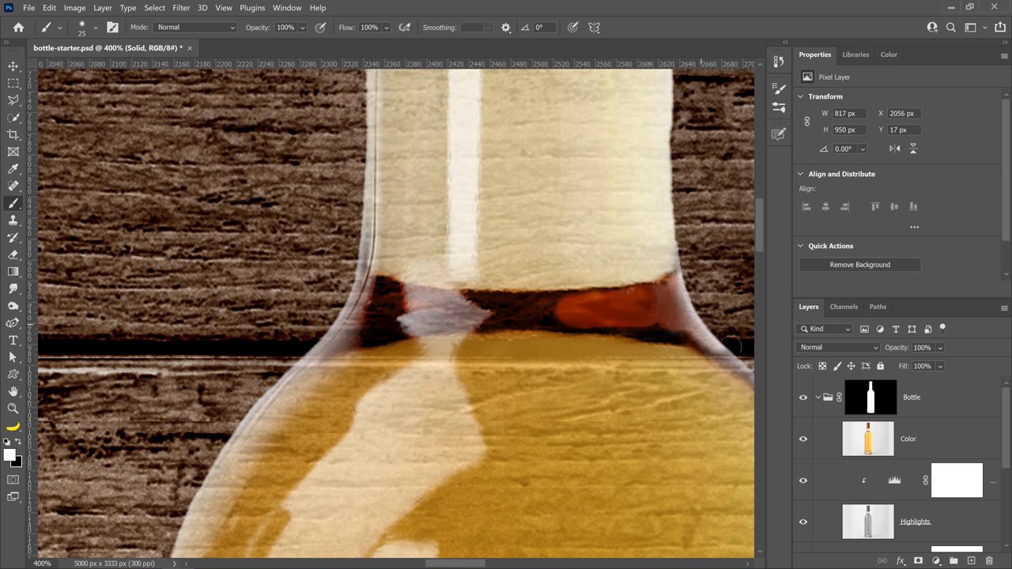
Step: Paint white over the rest of the dark band at the neck, then fit the whole image in view
mouse_move(692, 336)
mouse_down()
mouse_move(492, 316)
mouse_move(378, 324)
mouse_move(315, 345)
mouse_up()
mouse_move(371, 326)
mouse_down()
mouse_move(384, 316)
mouse_move(367, 293)
mouse_move(391, 294)
mouse_move(384, 283)
mouse_up()
mouse_move(494, 310)
mouse_down()
mouse_move(664, 298)
mouse_move(565, 318)
mouse_move(674, 329)
mouse_up()
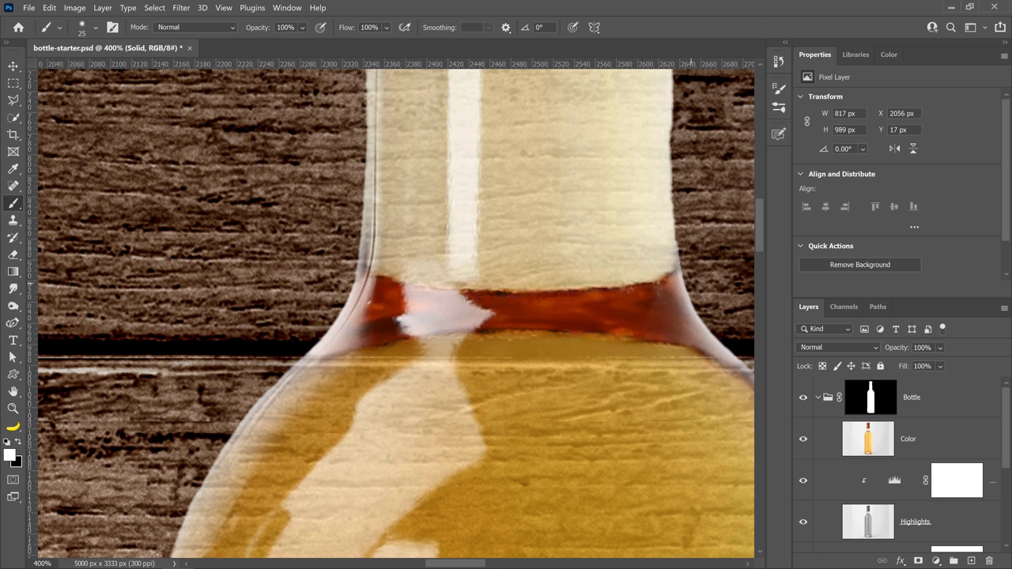
double_click(13, 391)
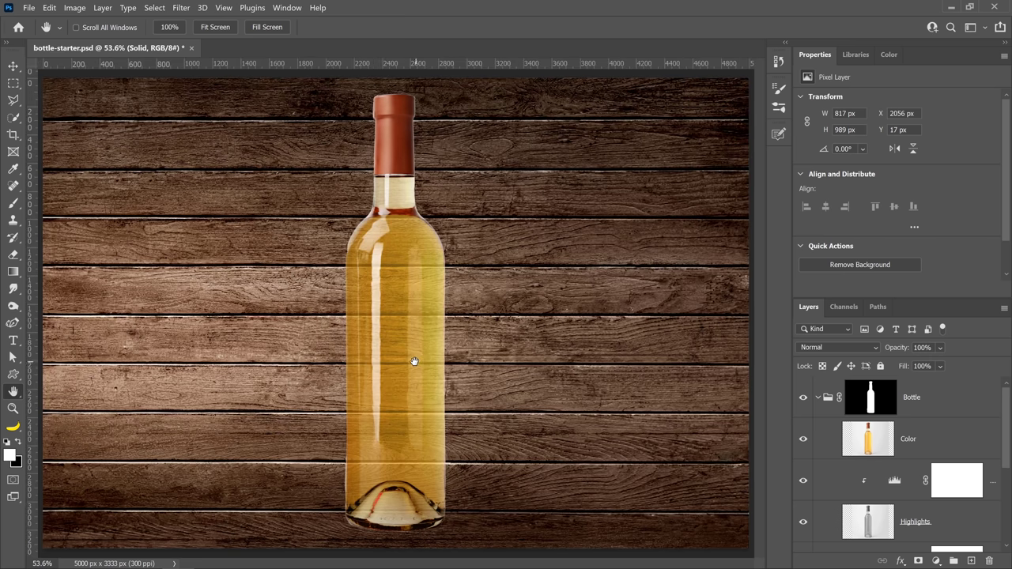
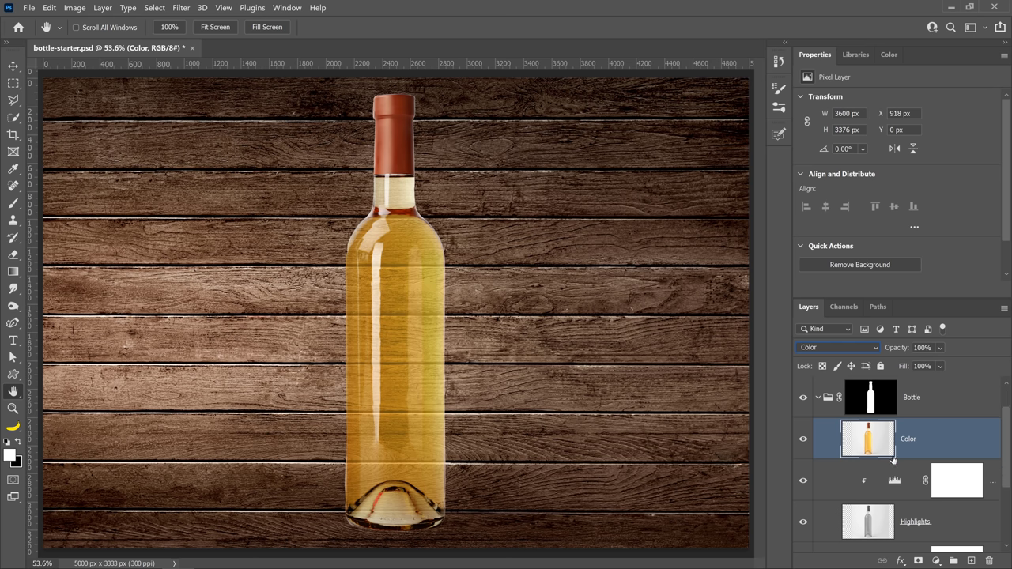
scroll(894, 462, down, 1)
scroll(823, 403, up, 1)
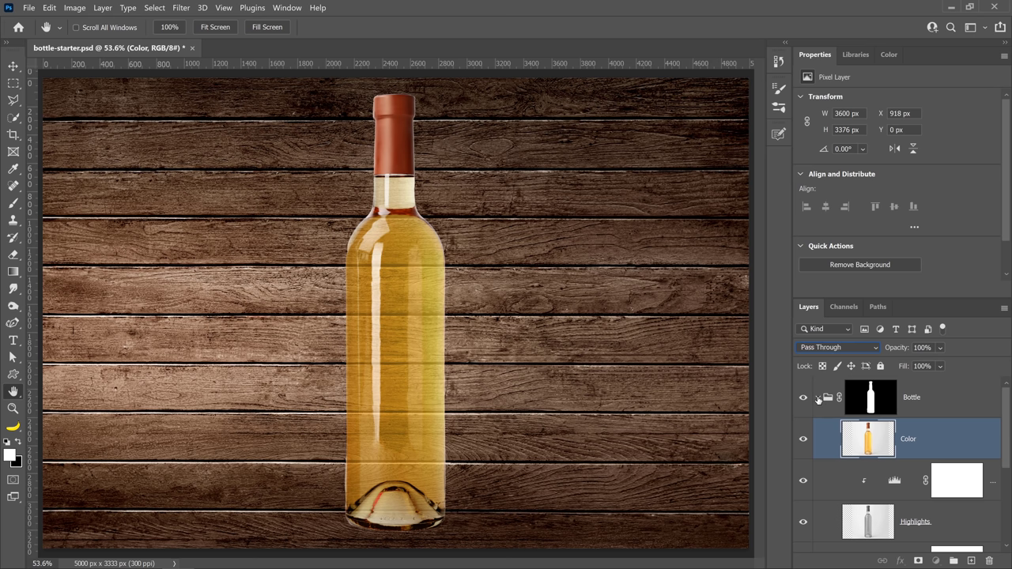
Step: Collapse the Bottle group, create a new group directly above the Background layer and name it "Light & Shaows"
click(819, 398)
click(922, 441)
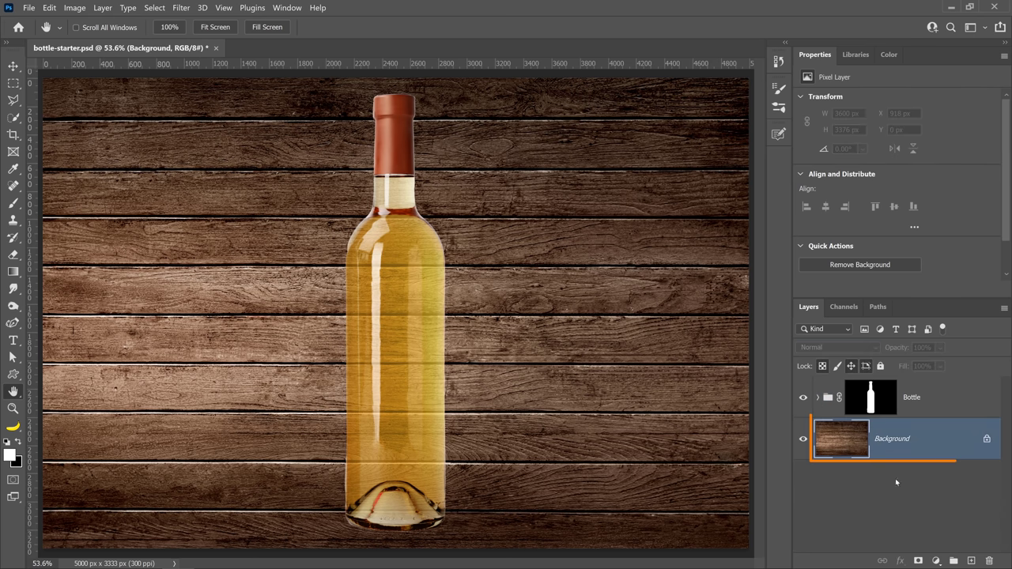
click(954, 561)
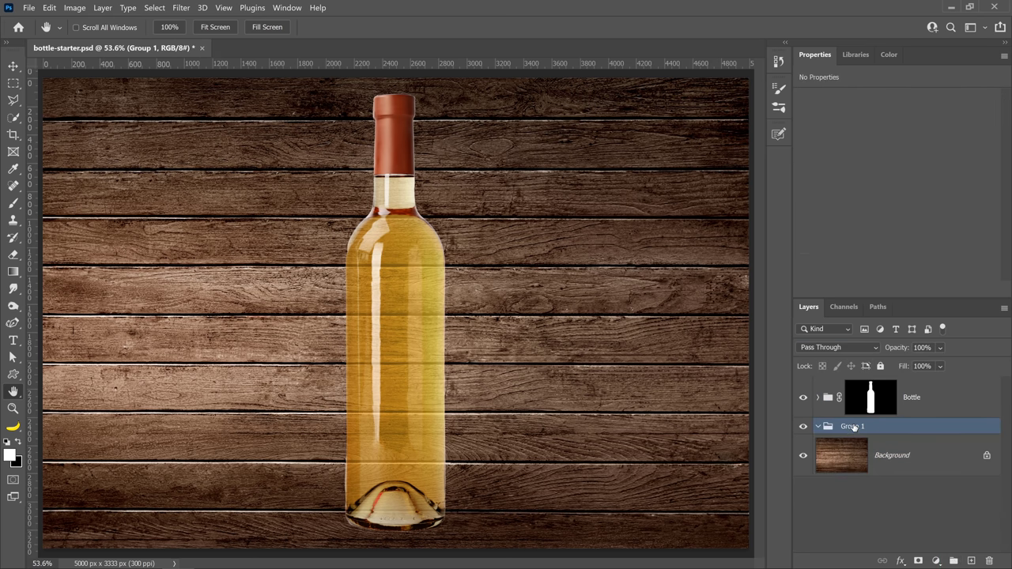
double_click(854, 427)
text(Light & Shaows)
key(Return)
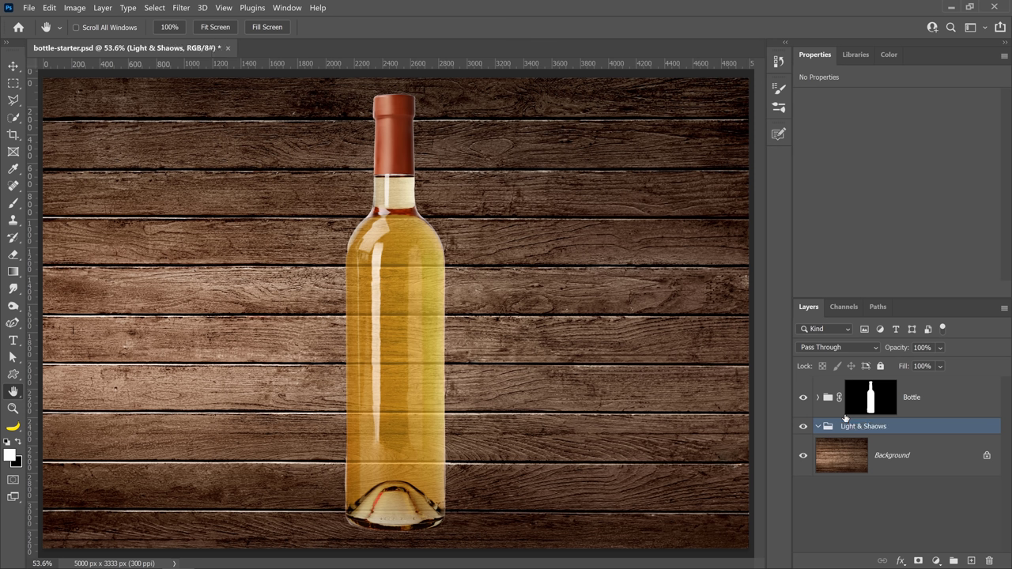
Step: Add a new layer inside the Light & Shaows group and name it "Highlight"
click(971, 559)
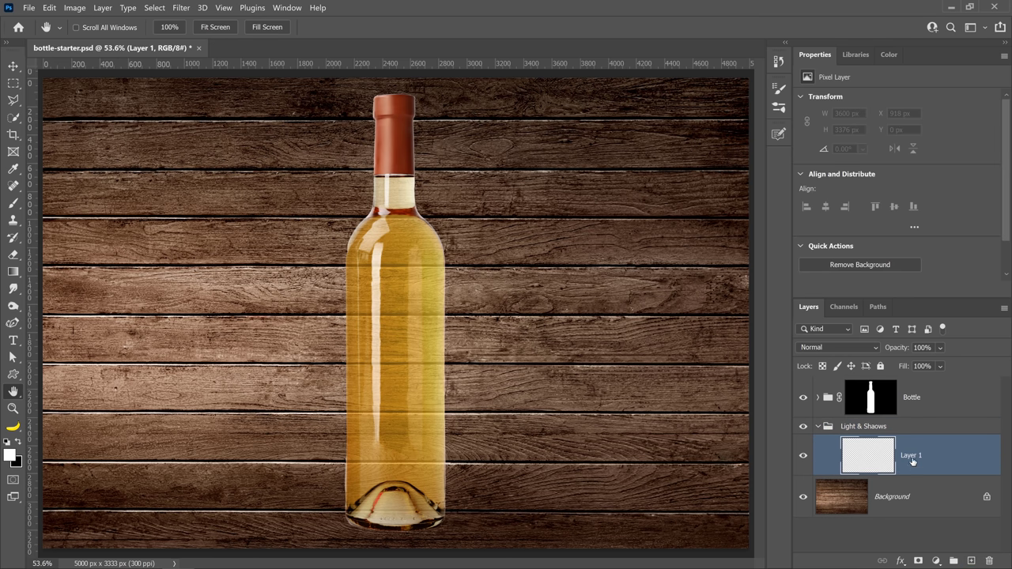
double_click(912, 457)
text(Highlight)
key(Return)
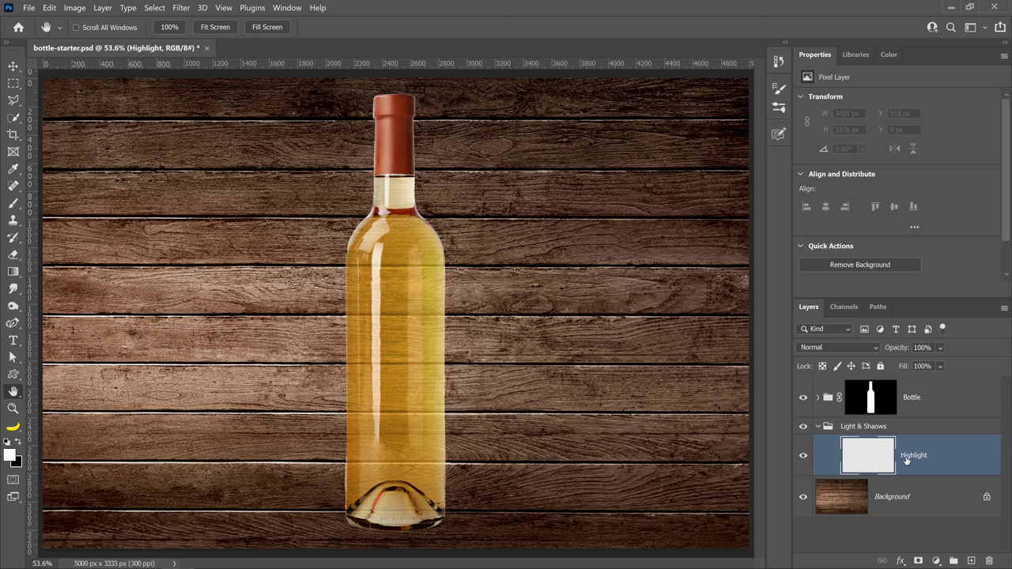
Step: With the Brush tool, sample a golden yellow from the bottle's right edge as the foreground color
click(12, 203)
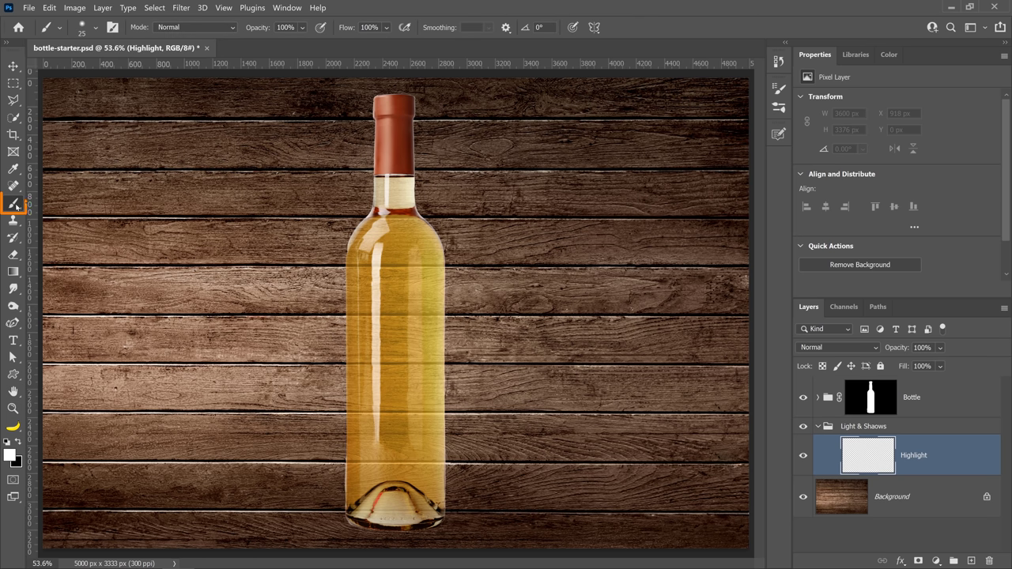
click(68, 203)
key(alt)
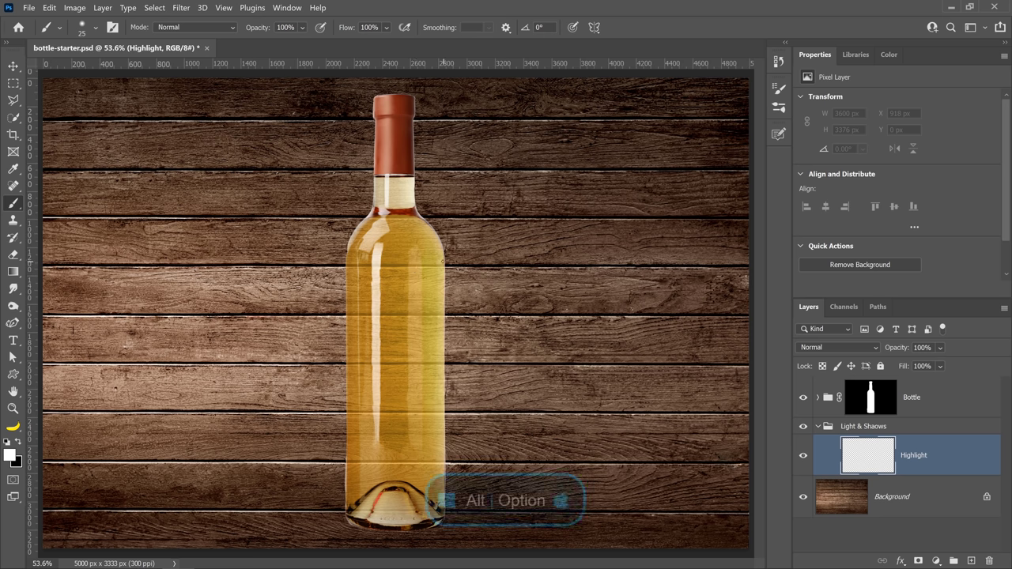
alt+click(442, 252)
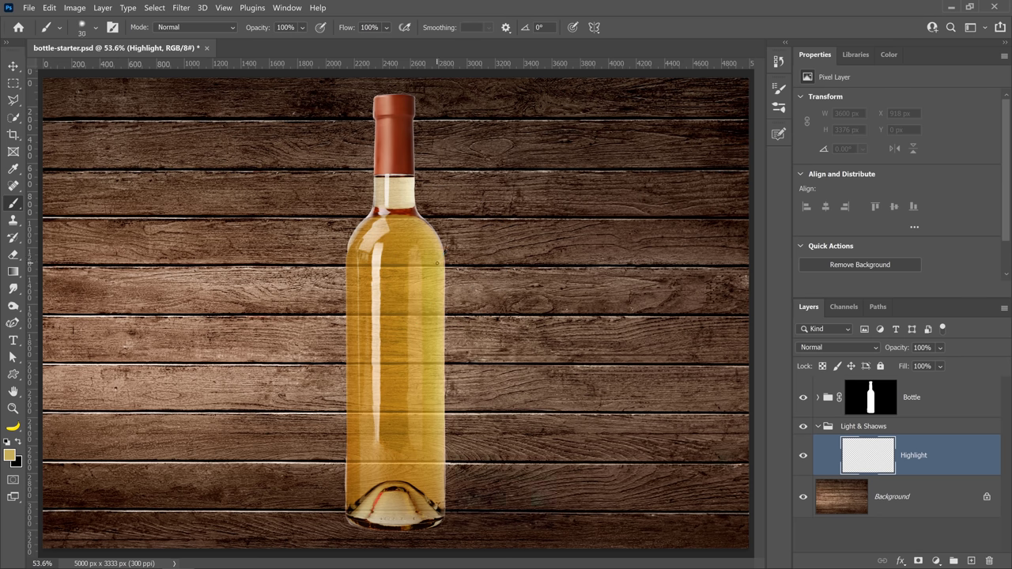
Step: Enlarge the brush to 250 px and paint the sampled yellow along the bottle's right side on the Highlight layer
key(bracketright)
key(bracketright)
key(bracketright)
key(bracketright)
key(bracketright)
key(bracketright)
key(bracketright)
key(bracketright)
key(bracketright)
key(bracketright)
key(bracketright)
key(bracketright)
mouse_move(408, 204)
mouse_down()
mouse_move(425, 249)
mouse_move(411, 500)
mouse_move(418, 297)
mouse_move(414, 252)
mouse_move(391, 195)
mouse_up()
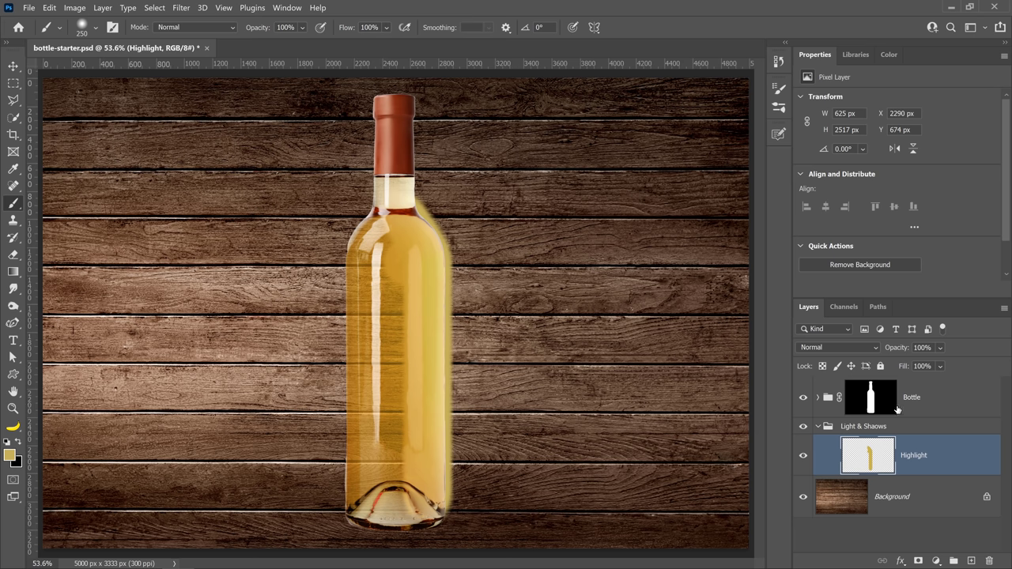
Step: Copy the Bottle group's layer mask onto the Light & Shaows group as an inverted mask
click(873, 395)
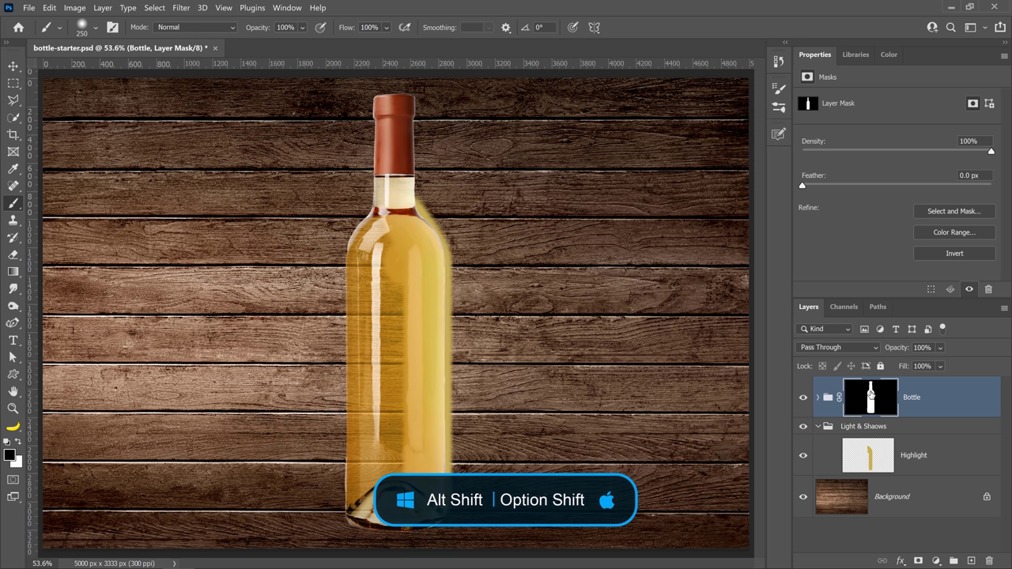
drag(872, 398, 887, 431)
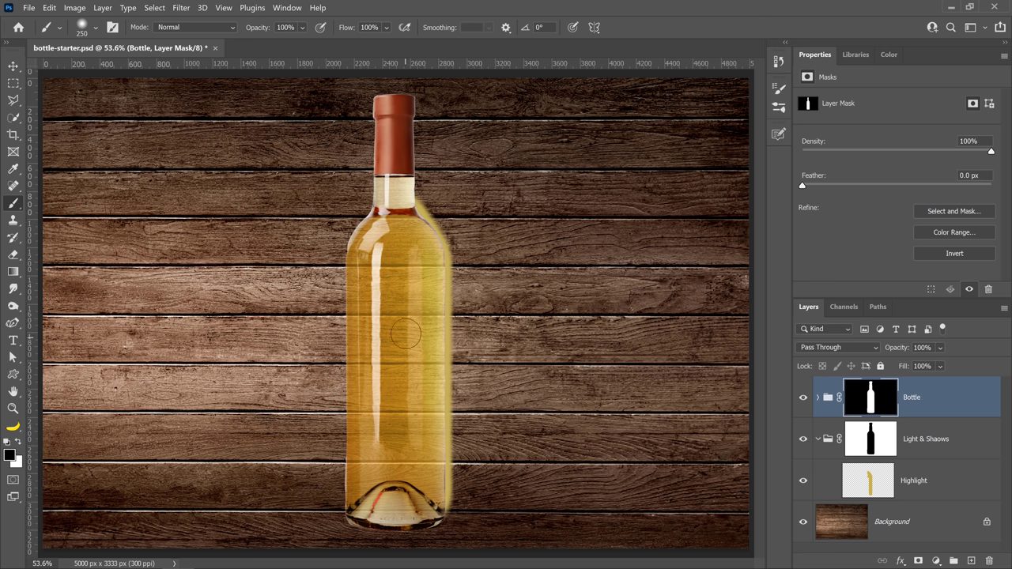
Step: Set the Highlight layer's blend mode to Color Dodge and its fill to 42%
click(876, 490)
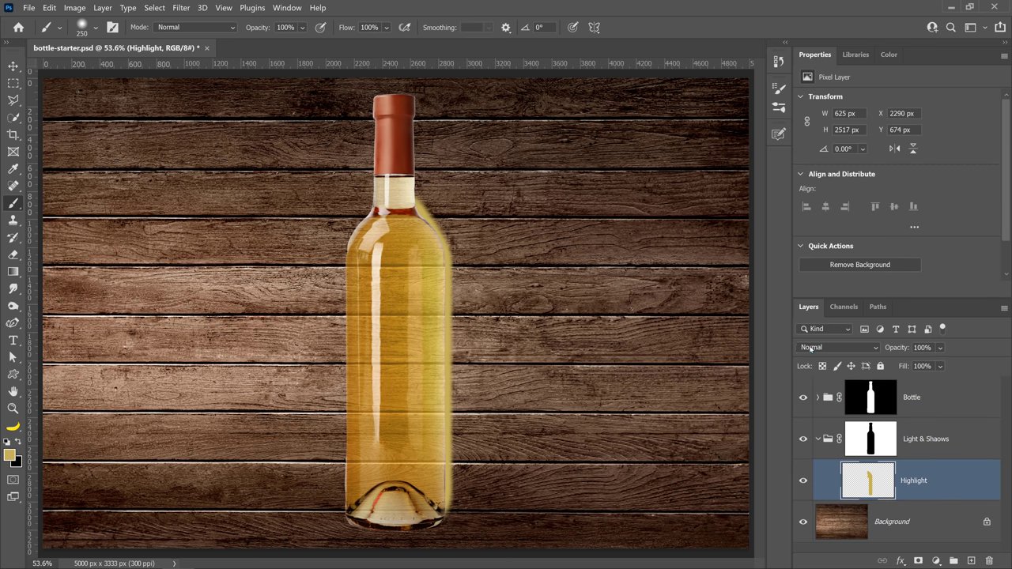
click(811, 349)
click(818, 355)
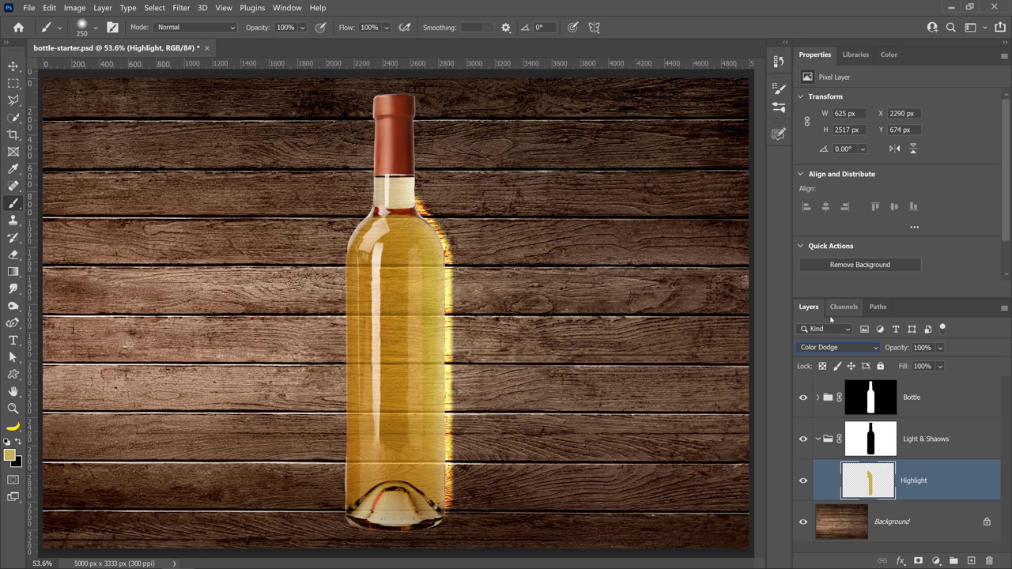
click(941, 366)
mouse_move(965, 385)
mouse_down()
mouse_move(933, 382)
mouse_move(946, 382)
mouse_up()
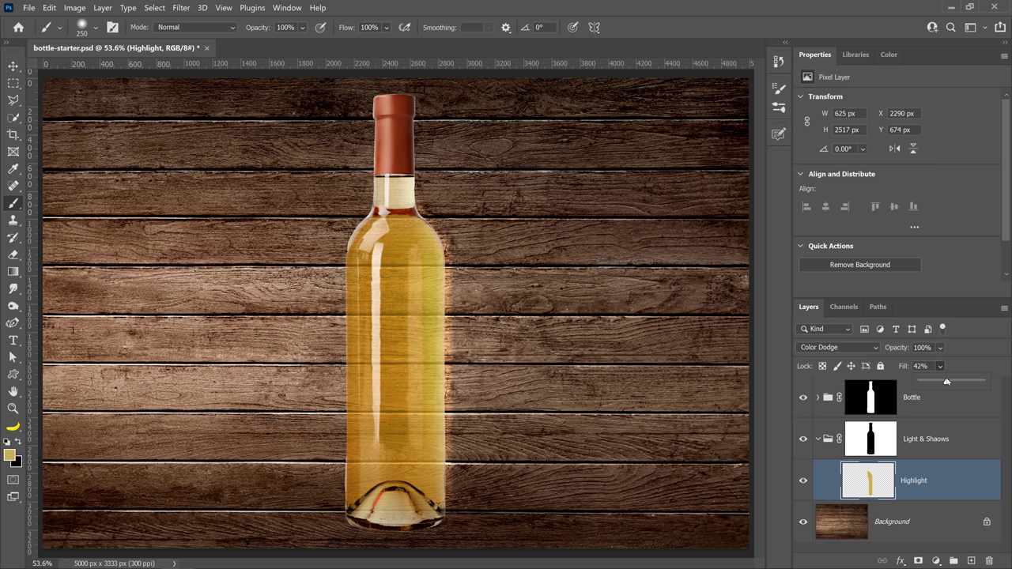
click(783, 407)
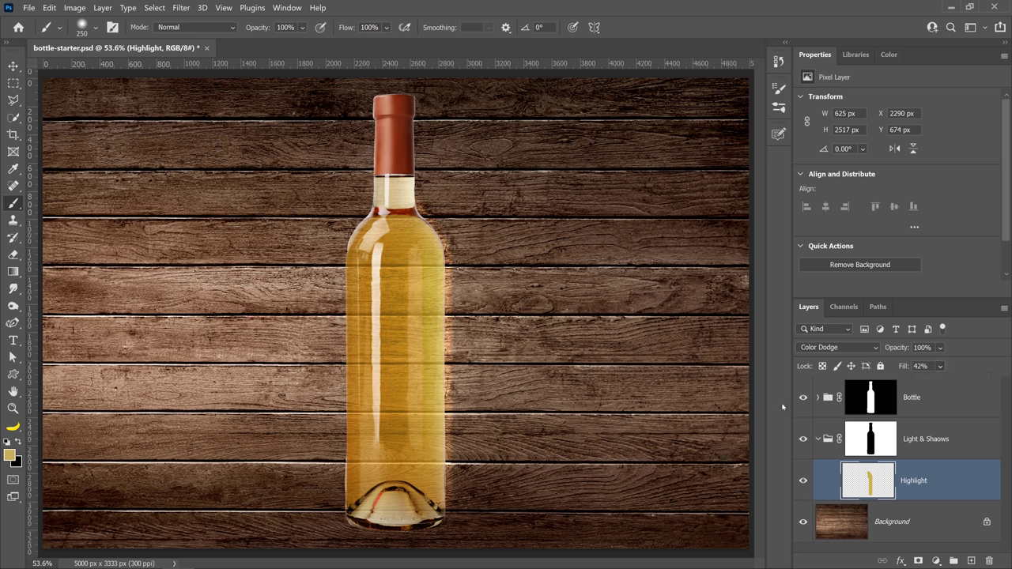
Step: Load the Bottle group's mask as a selection and add a new layer above Highlight
ctrl+click(887, 407)
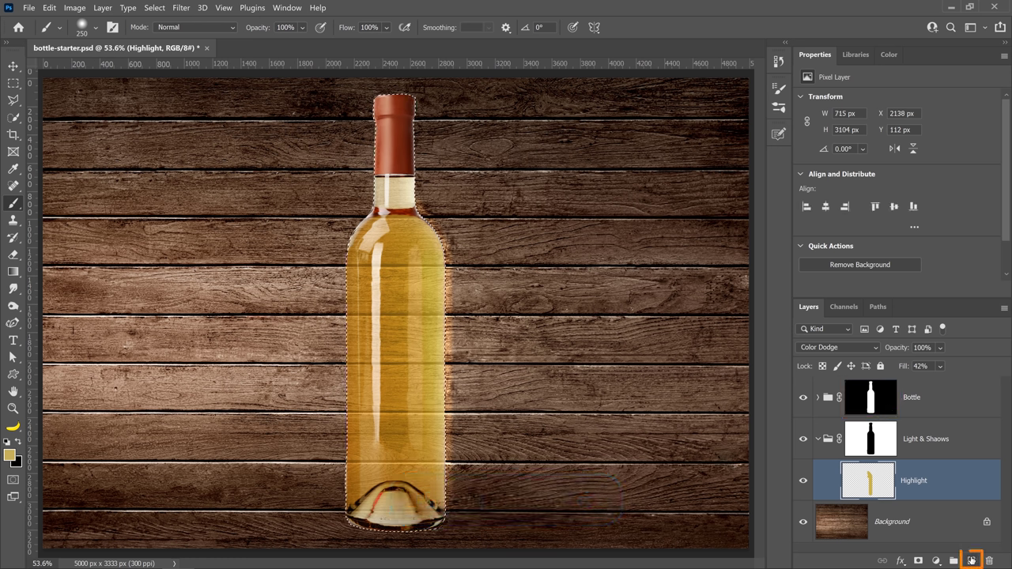
click(971, 560)
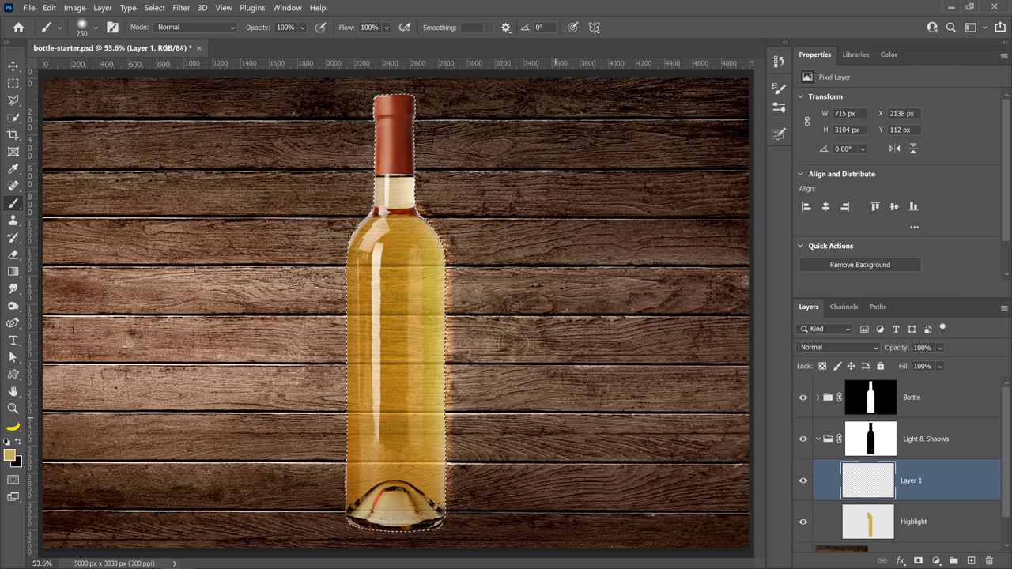
Step: Sample a brown from the wood, darken it to 26160c, fill the bottle selection with it on the new layer, and deselect
alt+click(492, 268)
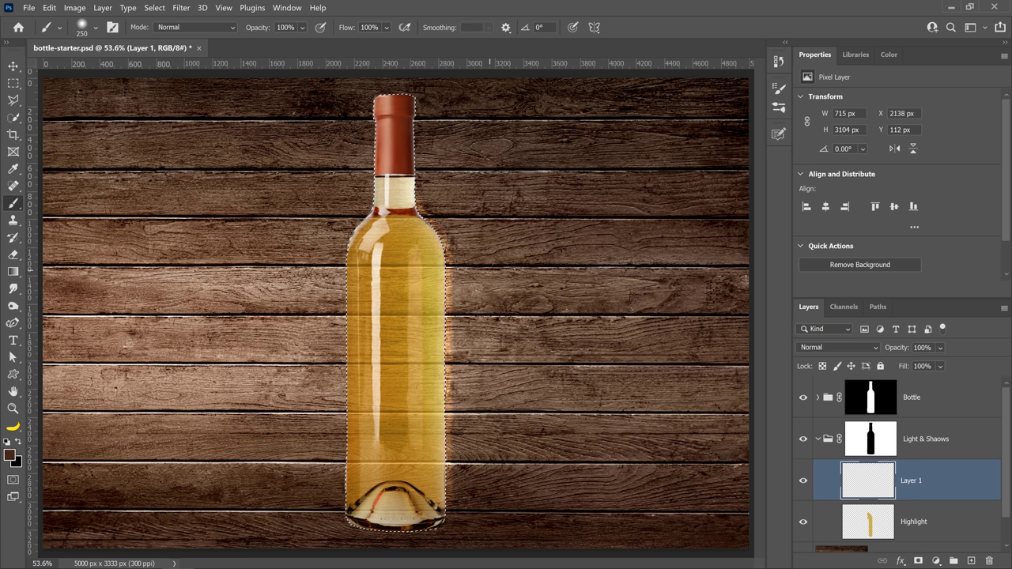
click(10, 455)
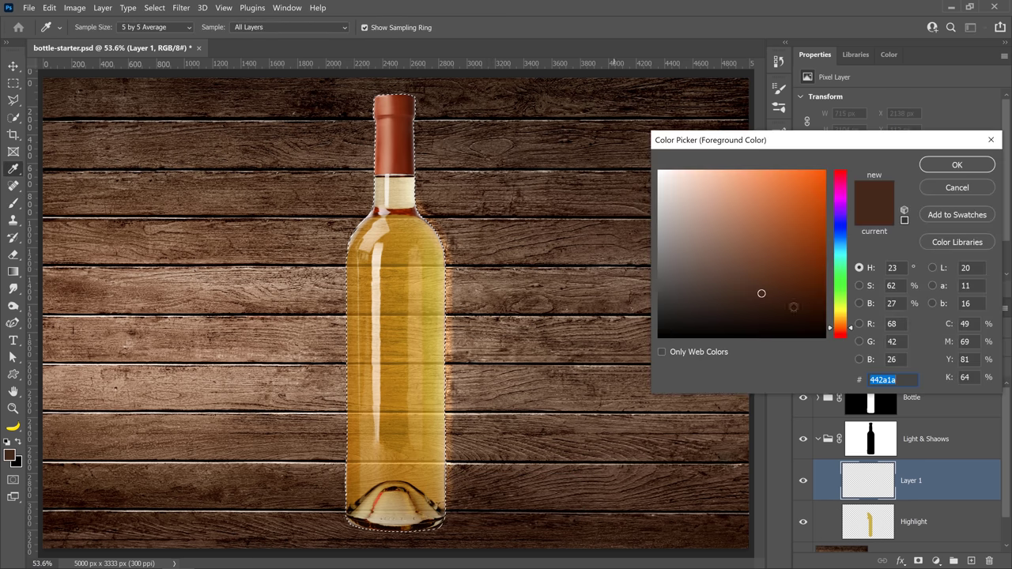
click(773, 313)
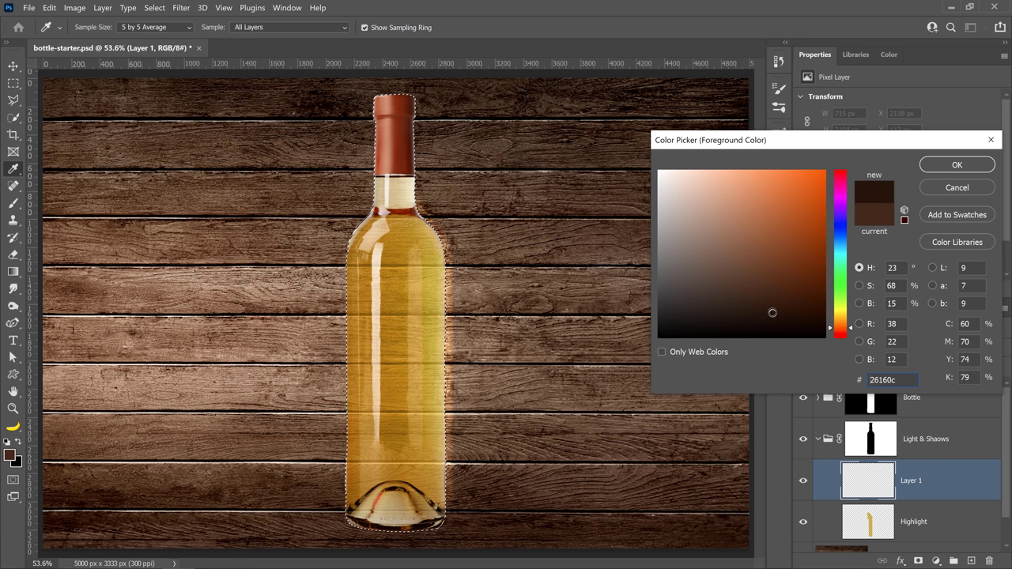
click(957, 164)
key(b)
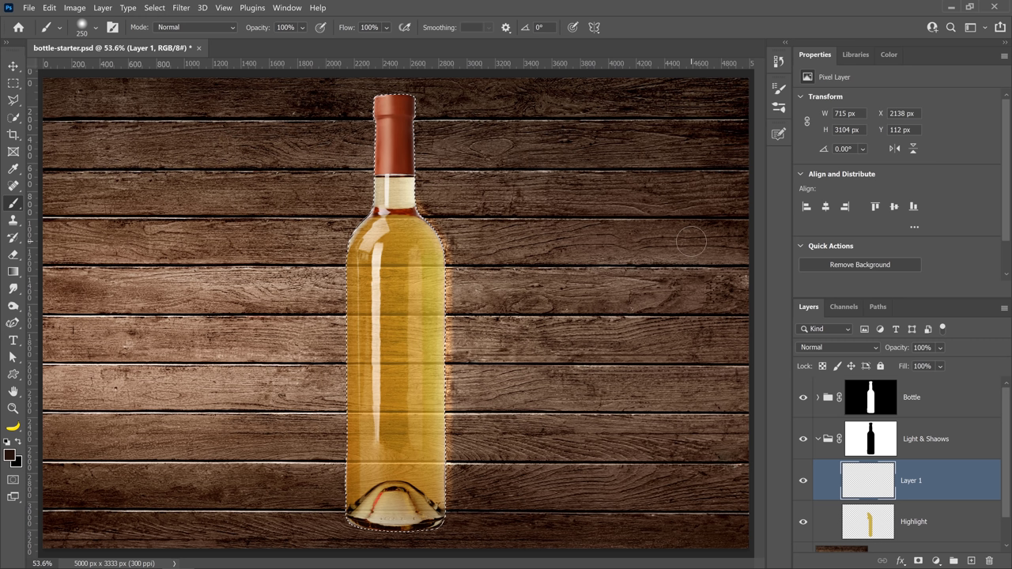
key(alt+BackSpace)
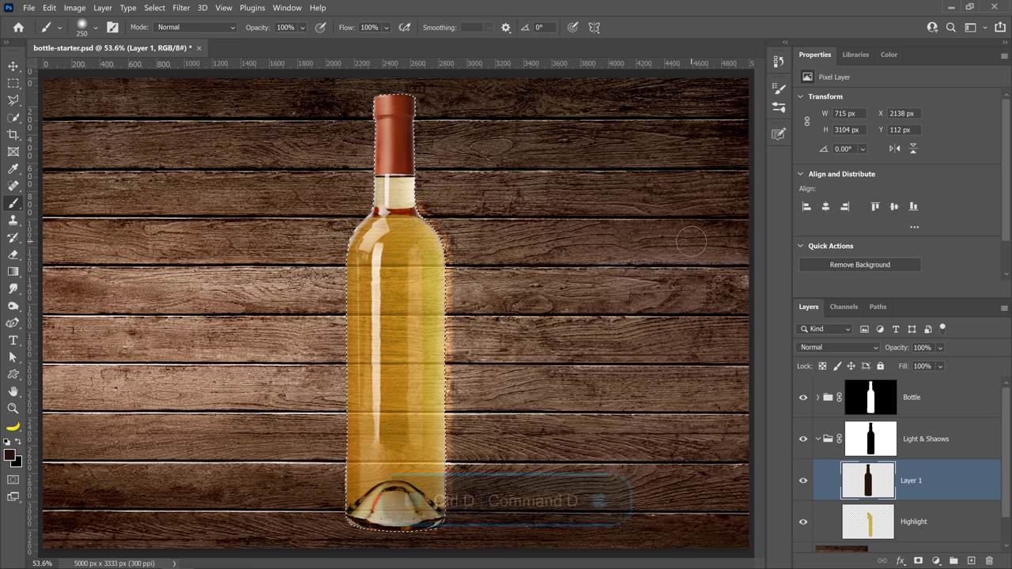
key(ctrl+d)
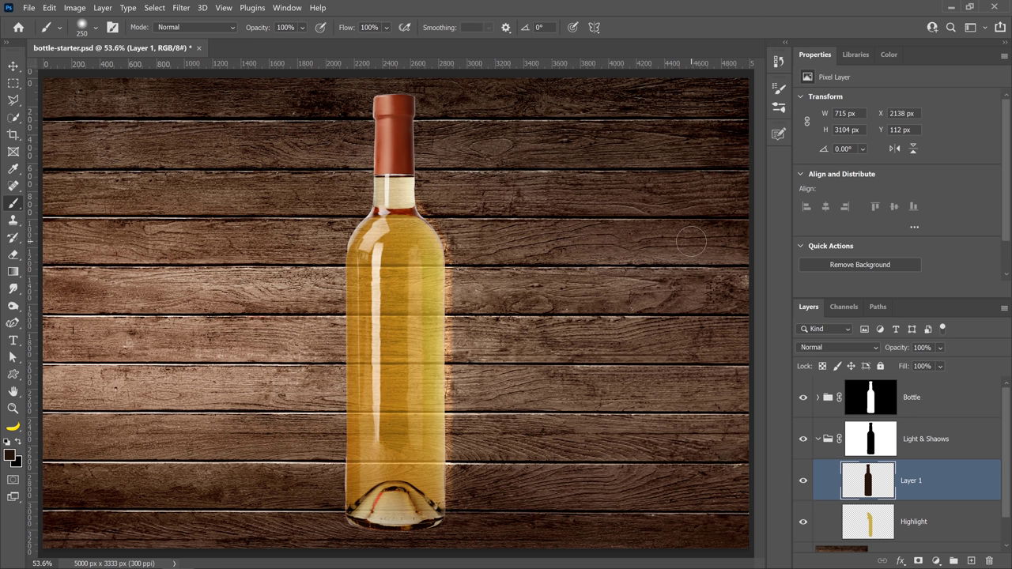
Step: Start a Path Blur on the dark bottle silhouette and extend the blur path's end horizontally well past the bottle's right edge
click(181, 8)
mouse_move(261, 177)
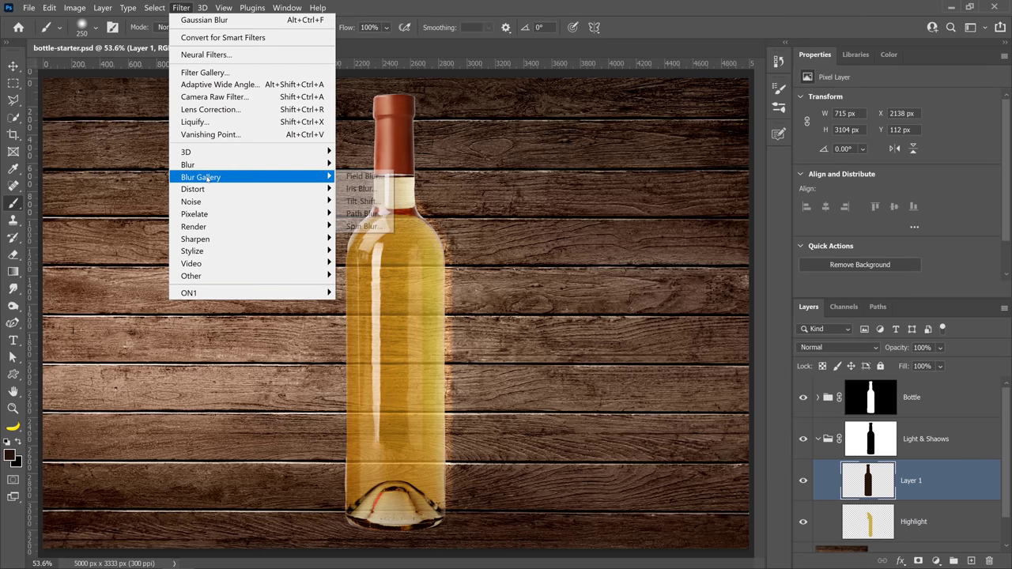
click(375, 220)
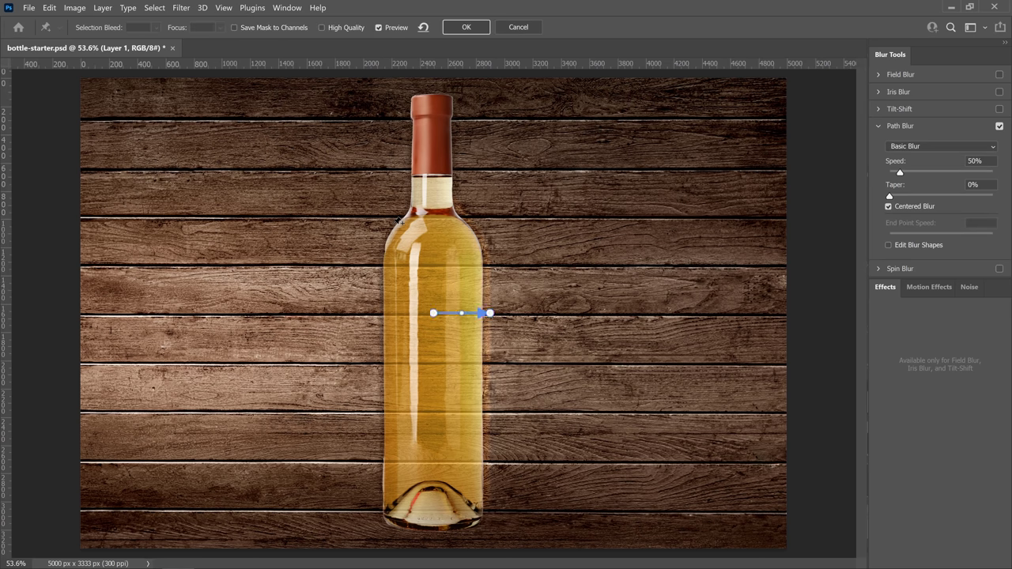
click(490, 313)
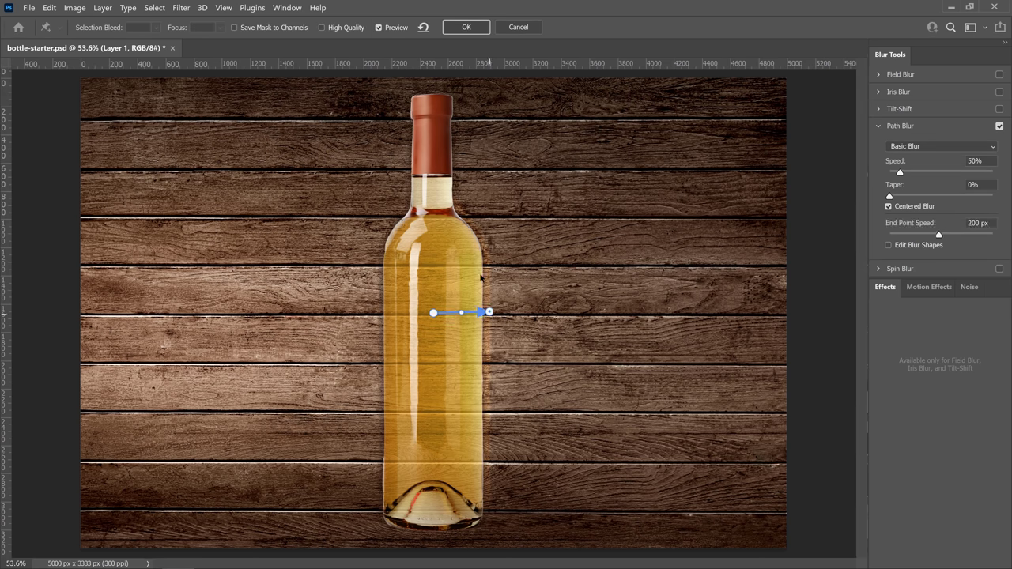
drag(490, 313, 585, 315)
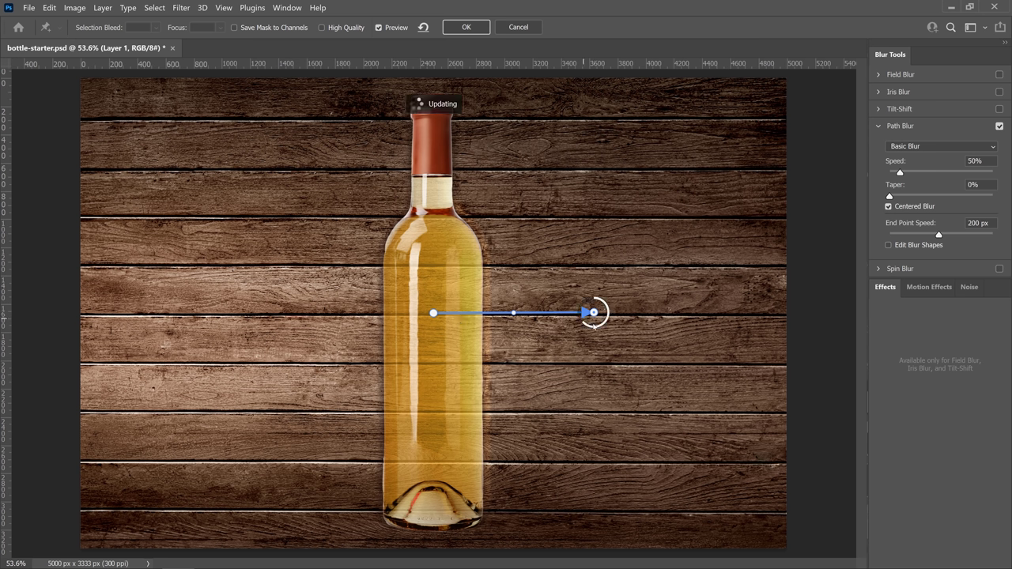
Step: Set the Path Blur speed to 194% and turn off Centered Blur
click(925, 173)
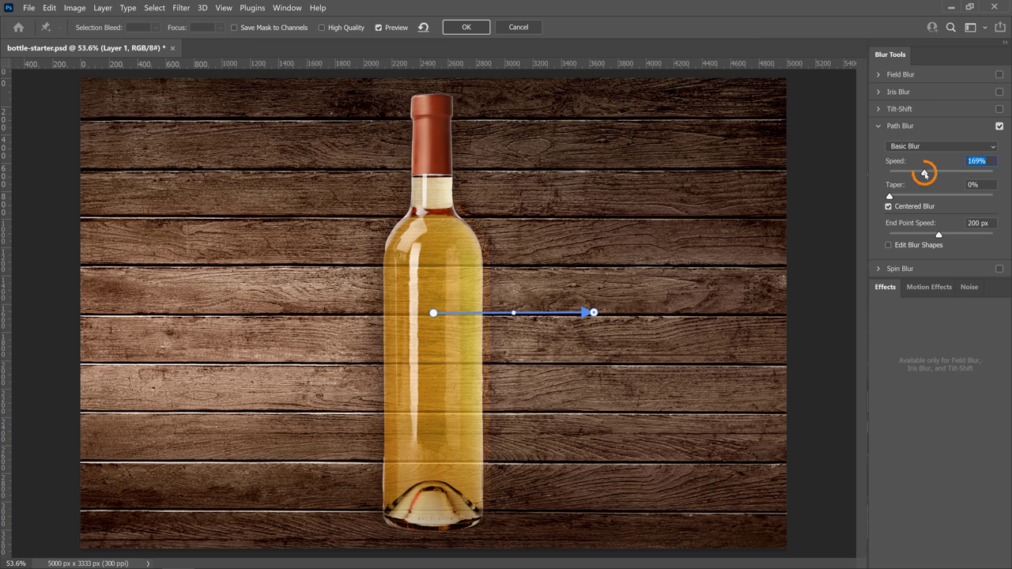
click(929, 172)
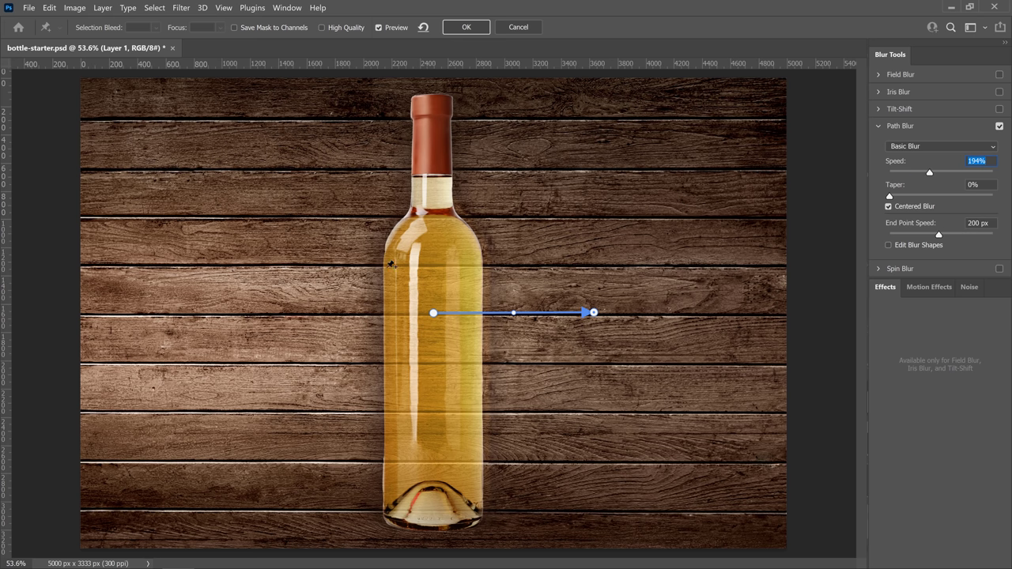
click(888, 206)
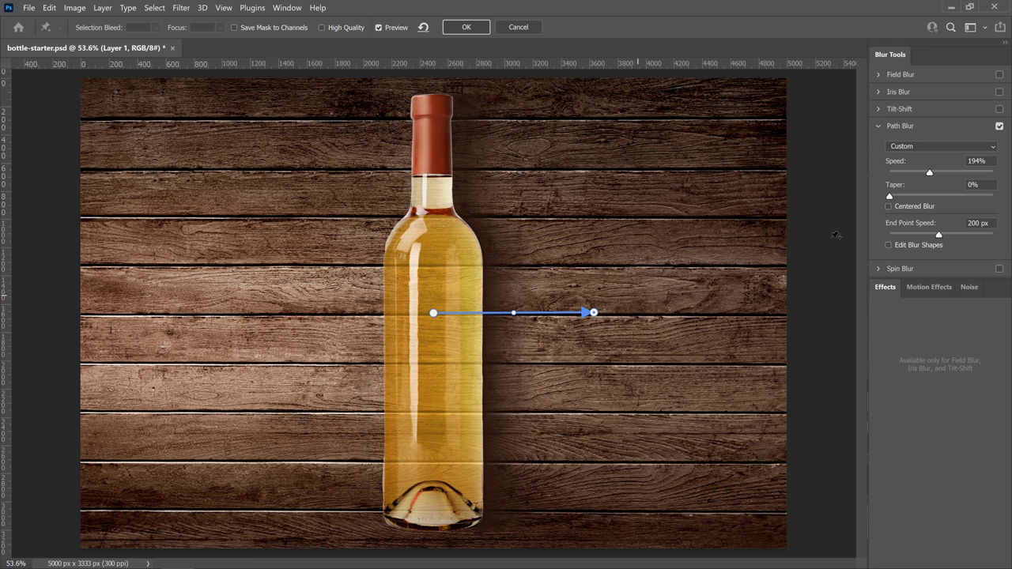
Step: Raise the blur path's end point speed, fine-tune it to slightly below 257 px, and apply the Path Blur
mouse_move(938, 235)
mouse_down()
mouse_move(892, 243)
mouse_move(947, 239)
mouse_up()
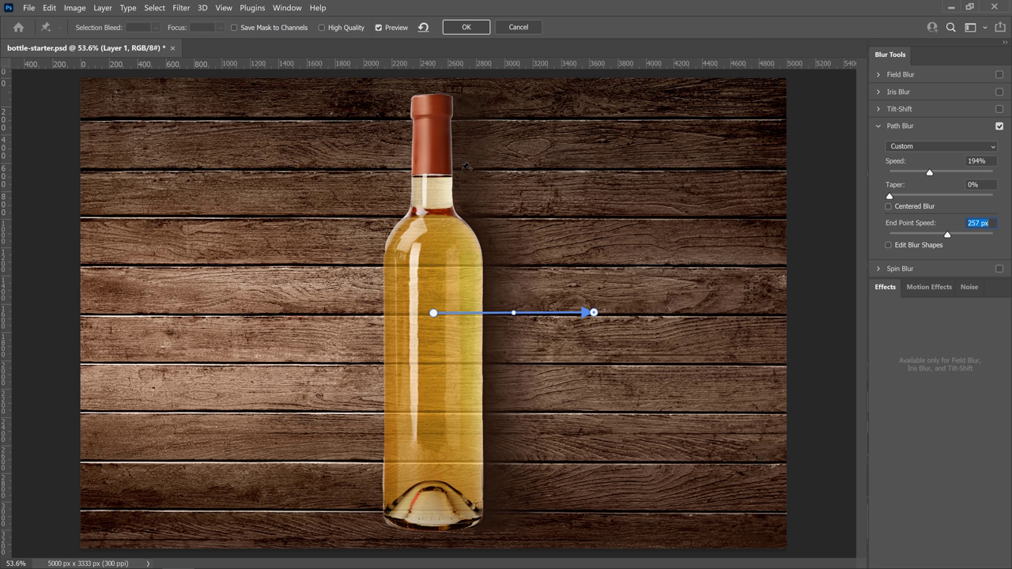
drag(948, 235, 944, 237)
click(466, 27)
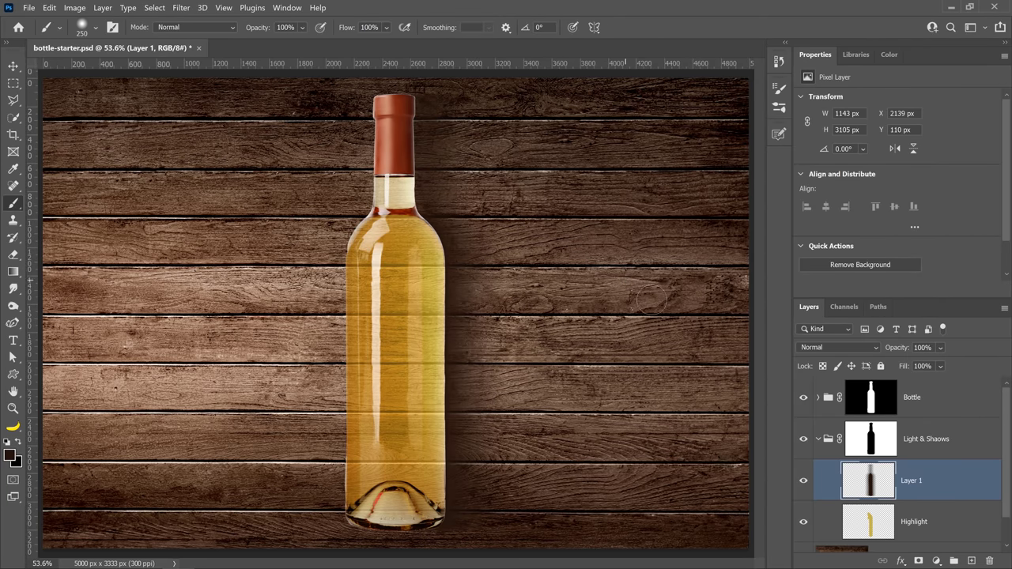
Step: Set the blurred shadow layer's blend mode to Multiply and its opacity to 73%
click(806, 348)
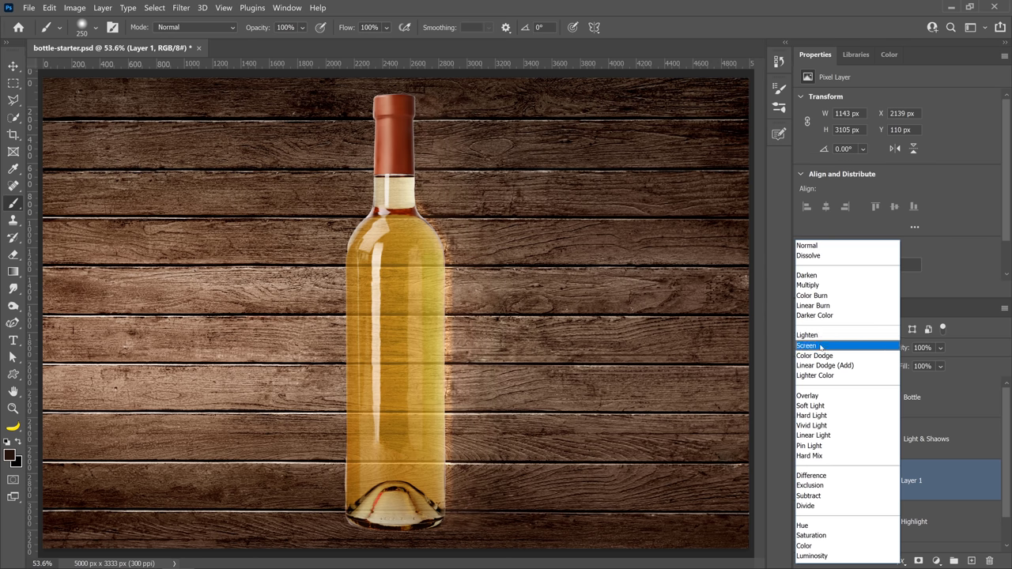
click(814, 286)
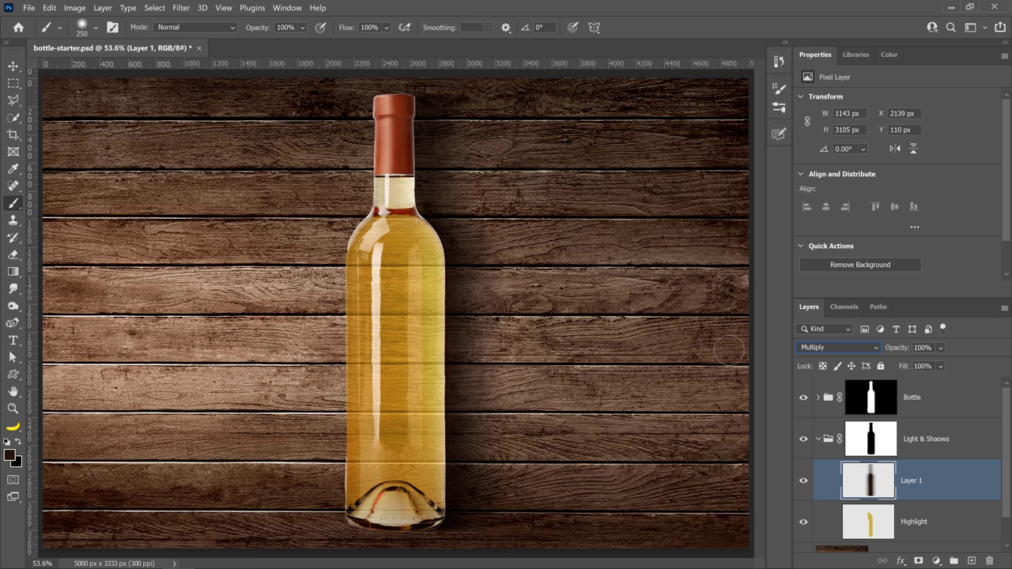
click(941, 349)
drag(962, 365, 966, 366)
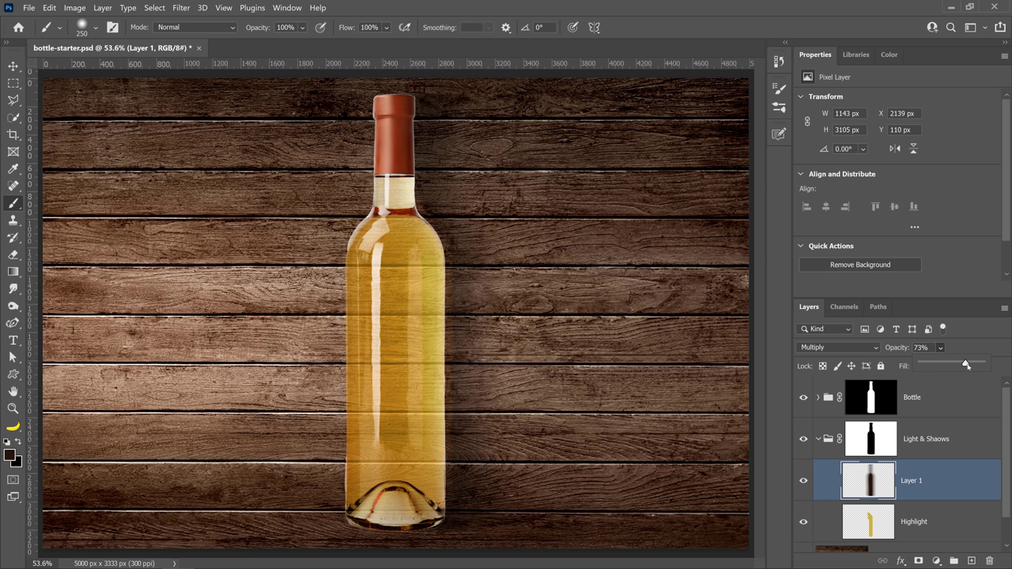
Step: Set the shadow layer's opacity to 83%, add a layer mask to it and paint black over the bottle's body
click(884, 491)
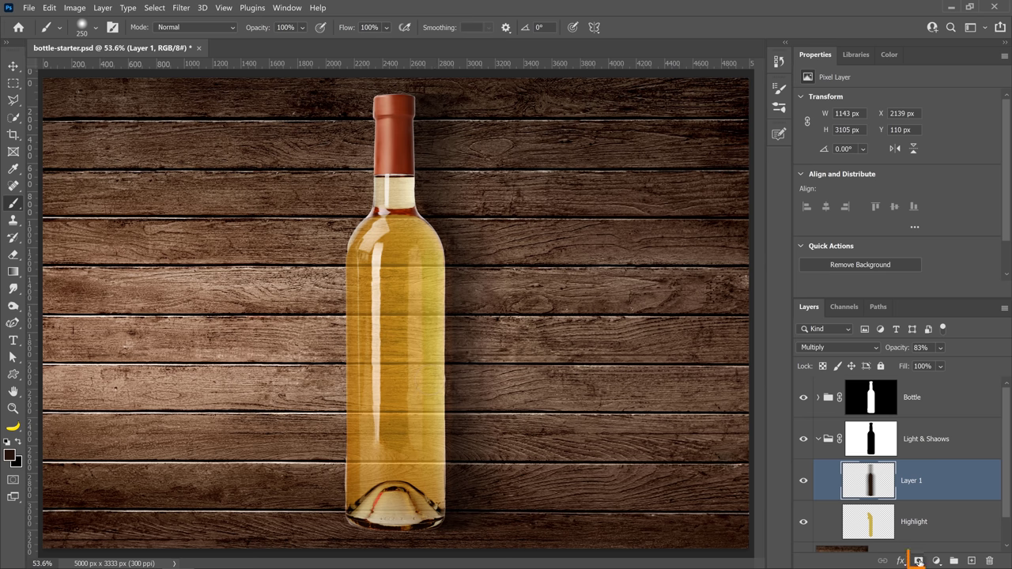
click(918, 561)
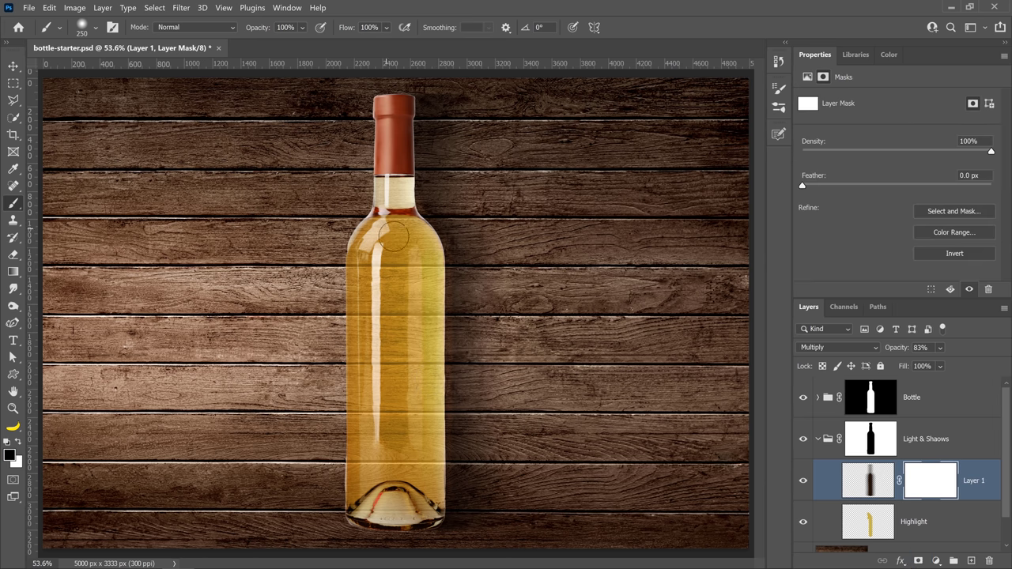
mouse_move(402, 224)
mouse_down()
mouse_move(426, 261)
mouse_move(407, 391)
mouse_move(409, 506)
mouse_move(417, 354)
mouse_up()
Step: Feather the shadow layer's mask by 87.1 px and lower its density to 81%
drag(802, 185, 919, 187)
click(947, 150)
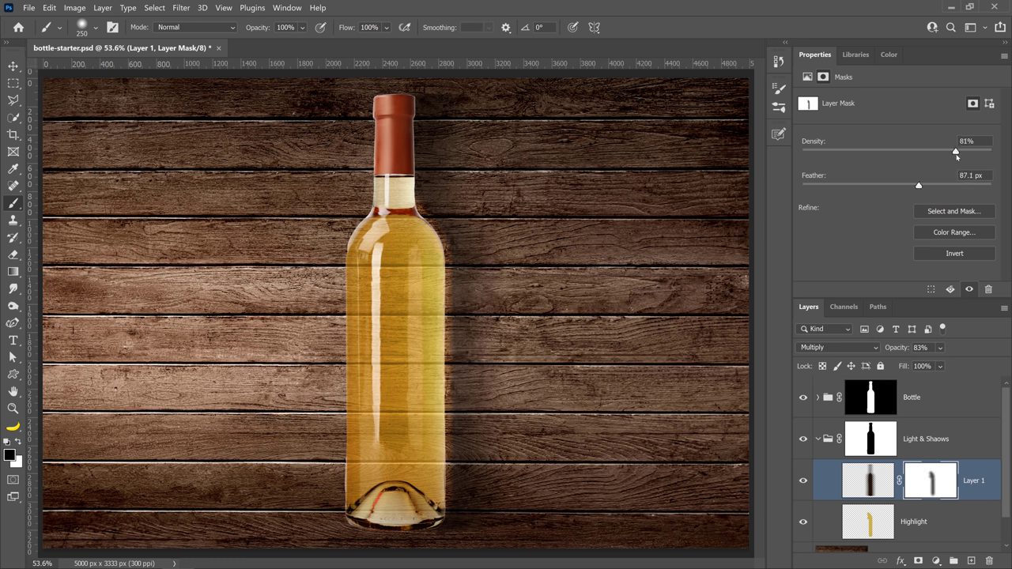
Step: Set the Highlight layer's fill to 61%
click(880, 530)
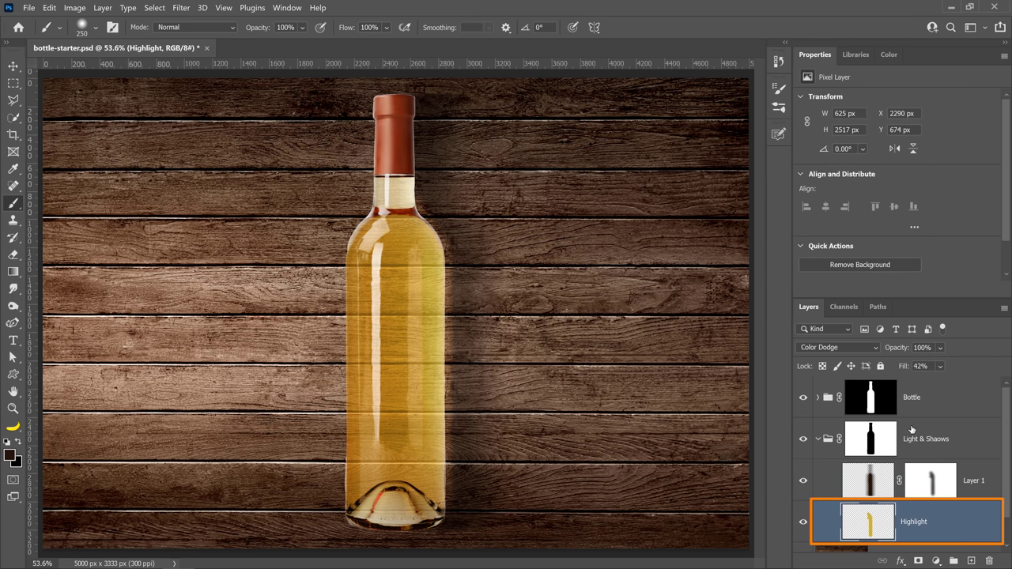
click(940, 366)
drag(961, 384, 970, 384)
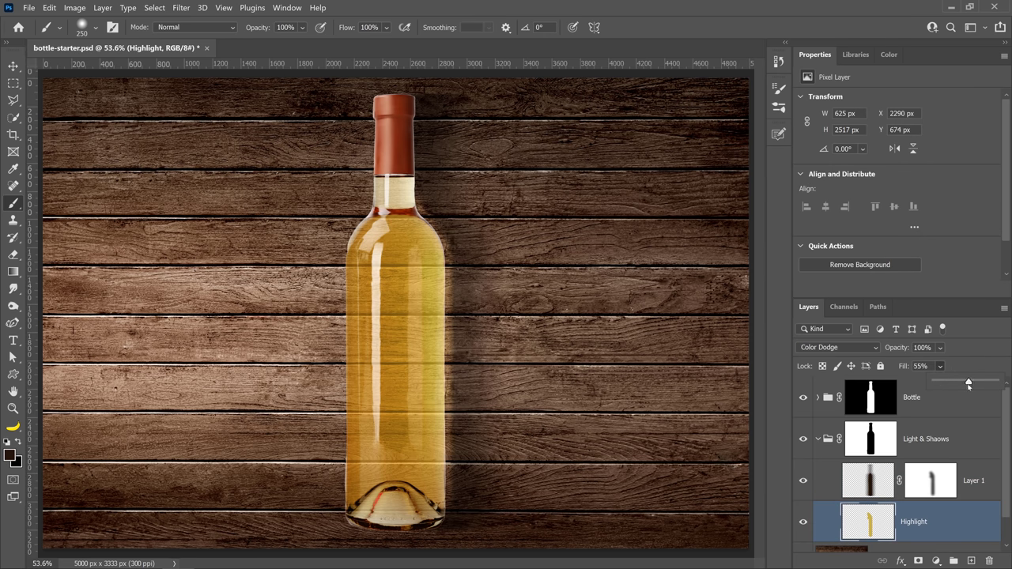
click(879, 534)
Step: Soften the Highlight layer with a Gaussian Blur and set its fill to 52%
click(184, 8)
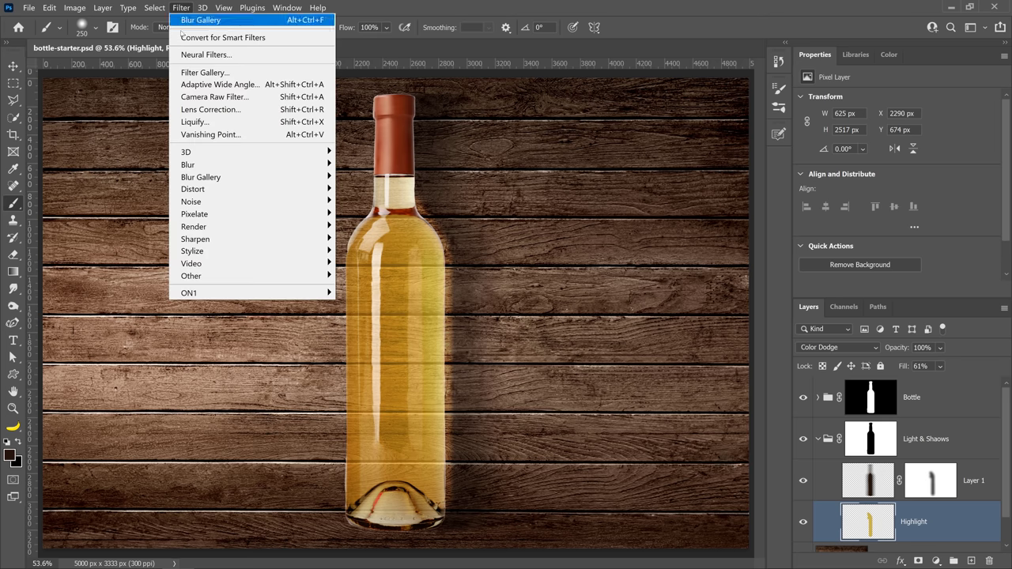
mouse_move(281, 164)
click(370, 213)
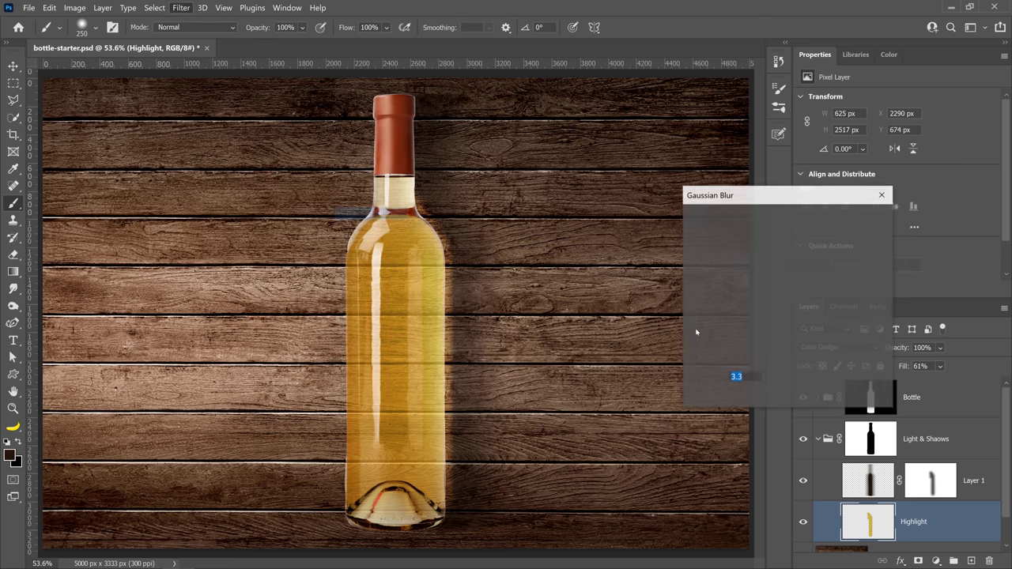
drag(715, 397, 755, 393)
click(861, 219)
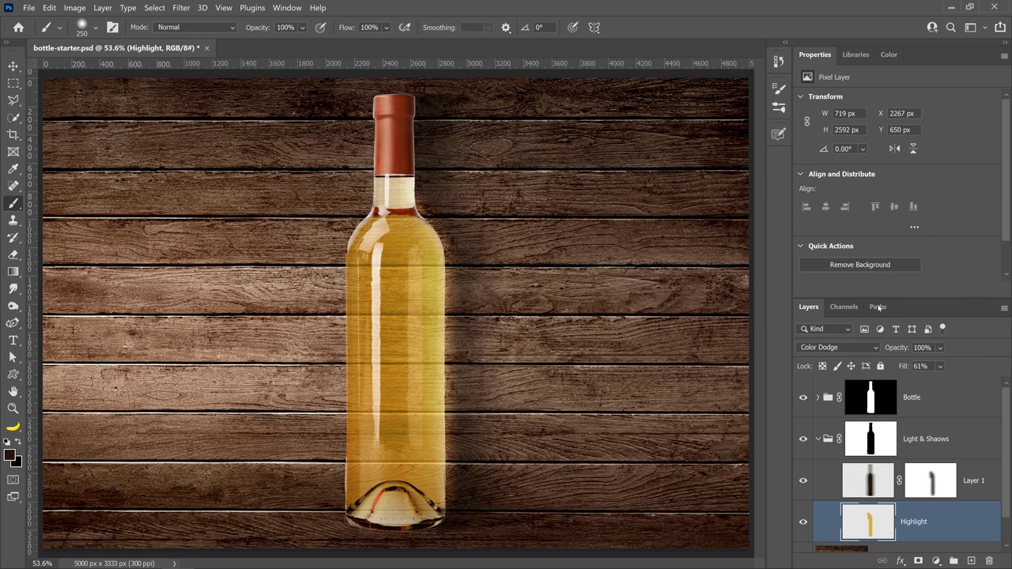
click(941, 367)
click(964, 382)
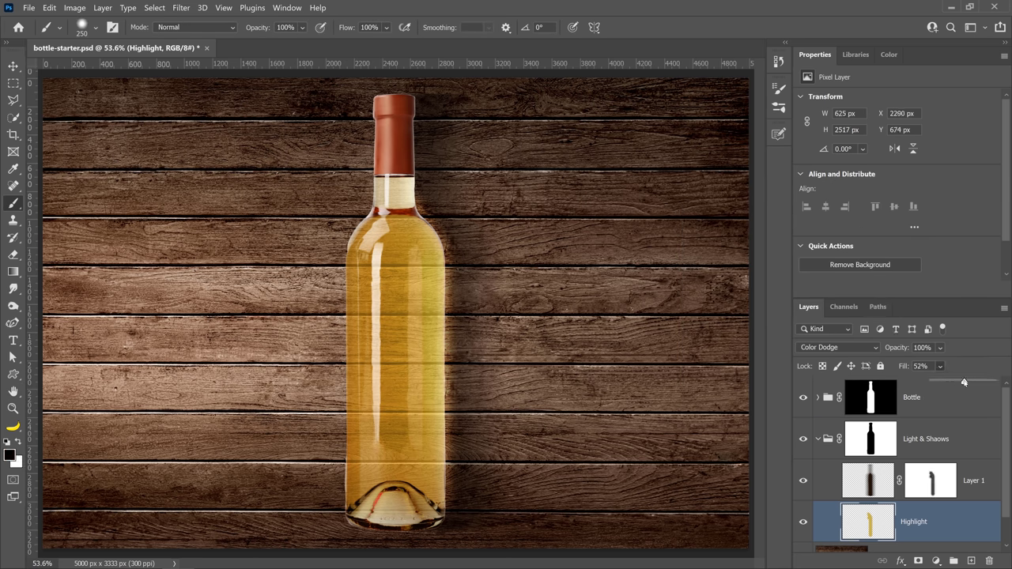
click(968, 366)
Step: Select a rectangular area of the Background around the whole bottle and copy it to a new layer
scroll(936, 458, down, 1)
click(903, 534)
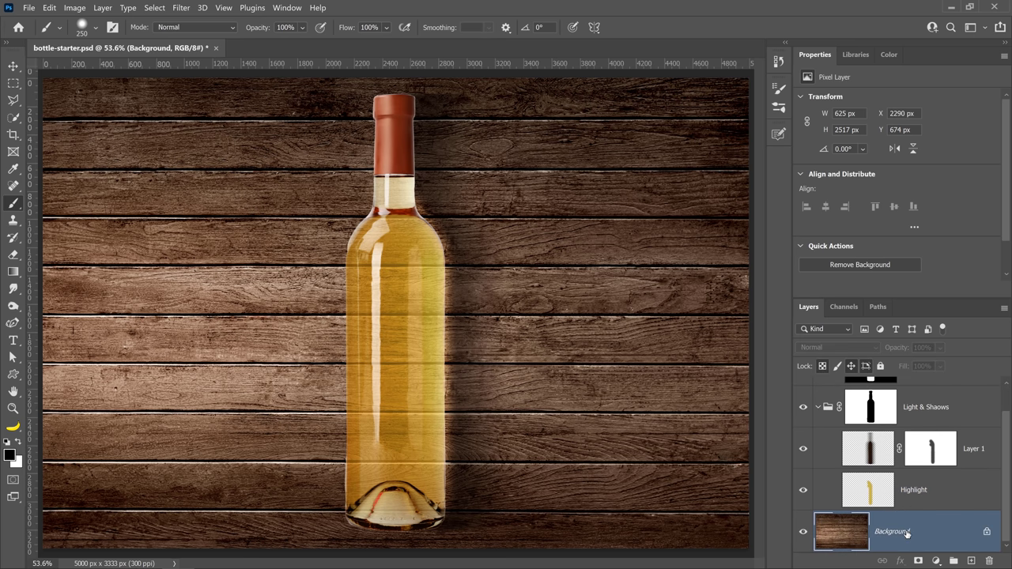
click(13, 84)
right_click(12, 84)
click(55, 83)
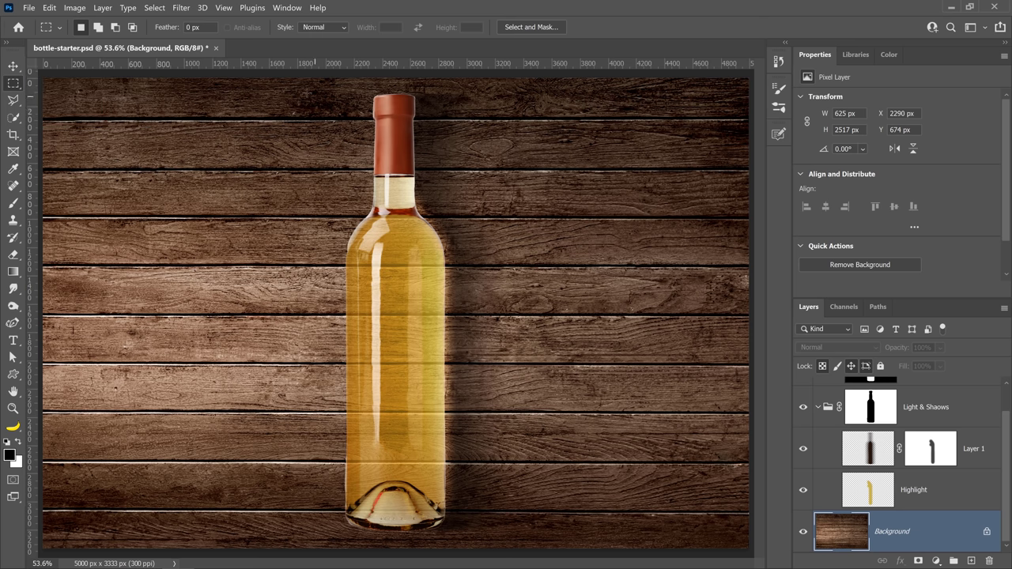
drag(302, 82, 475, 519)
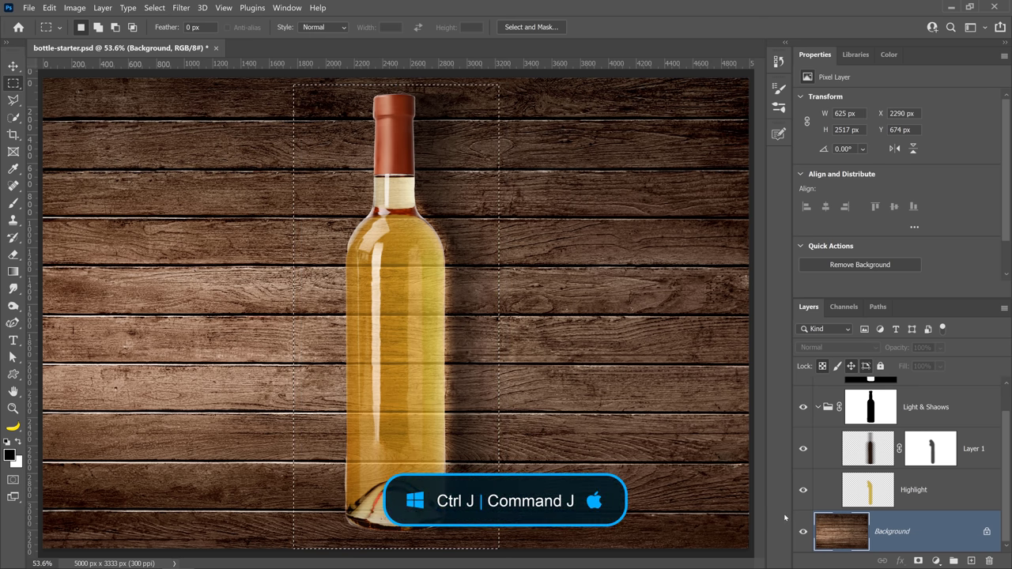
key(ctrl+j)
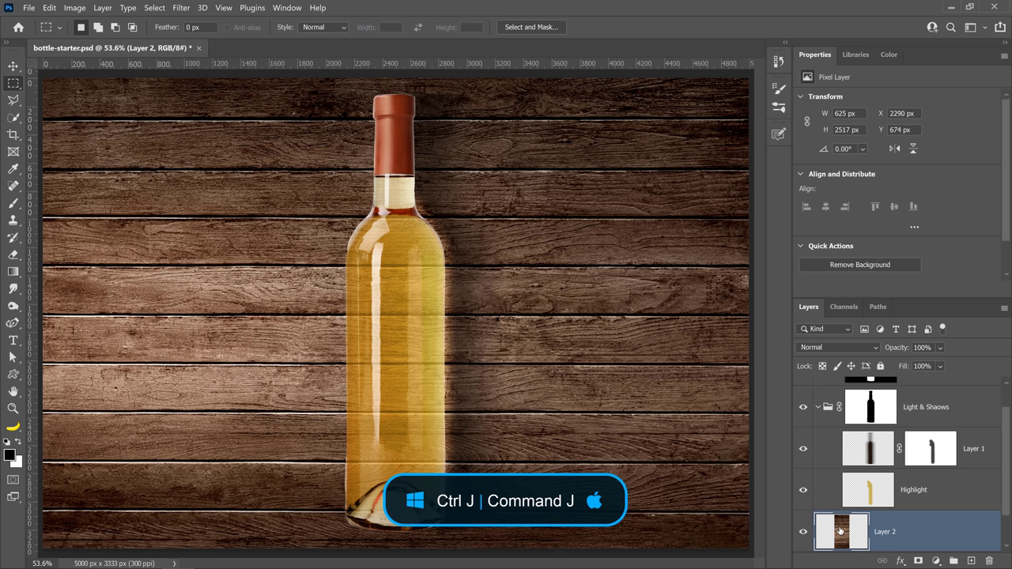
Step: Try to move the copied wood layer into the Bottle group, and undo the move
scroll(840, 531, down, 1)
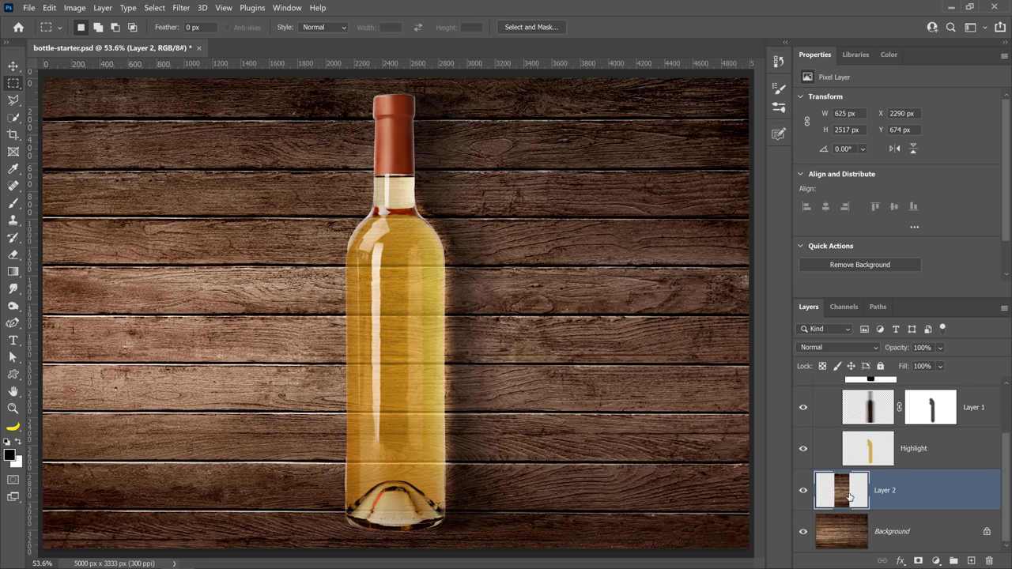
drag(849, 496, 898, 401)
scroll(849, 523, up, 2)
scroll(849, 522, down, 1)
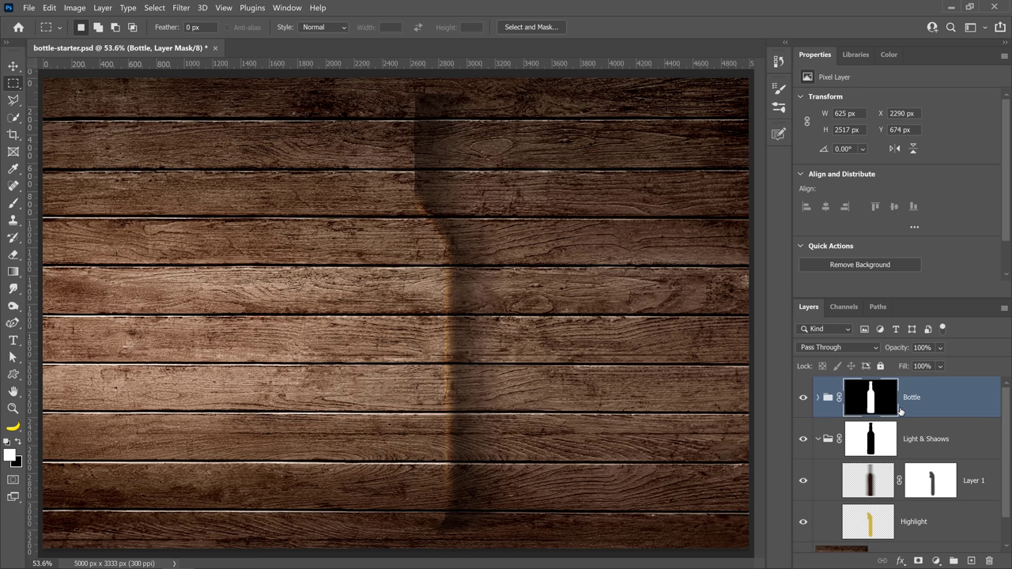
key(ctrl+z)
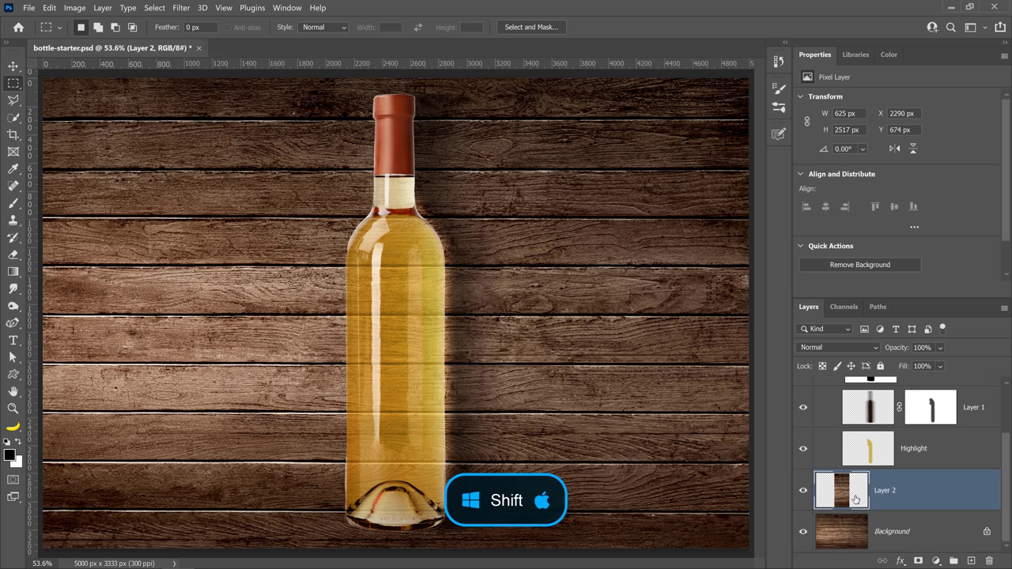
Step: Move the copied wood layer to the bottom of the Bottle group, expand the group and select that layer
drag(856, 500, 884, 413)
click(827, 398)
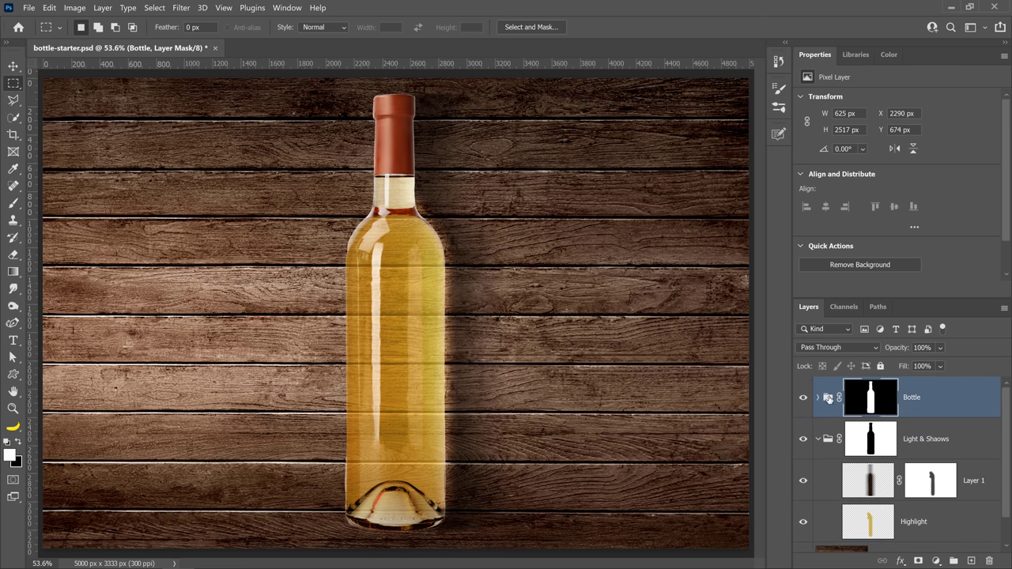
click(818, 400)
scroll(902, 474, down, 2)
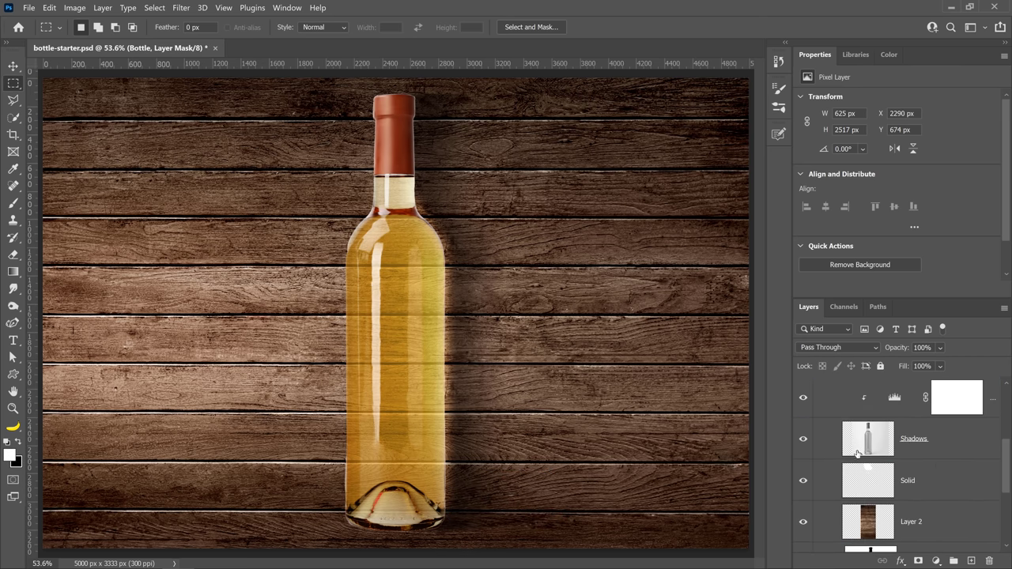
click(903, 526)
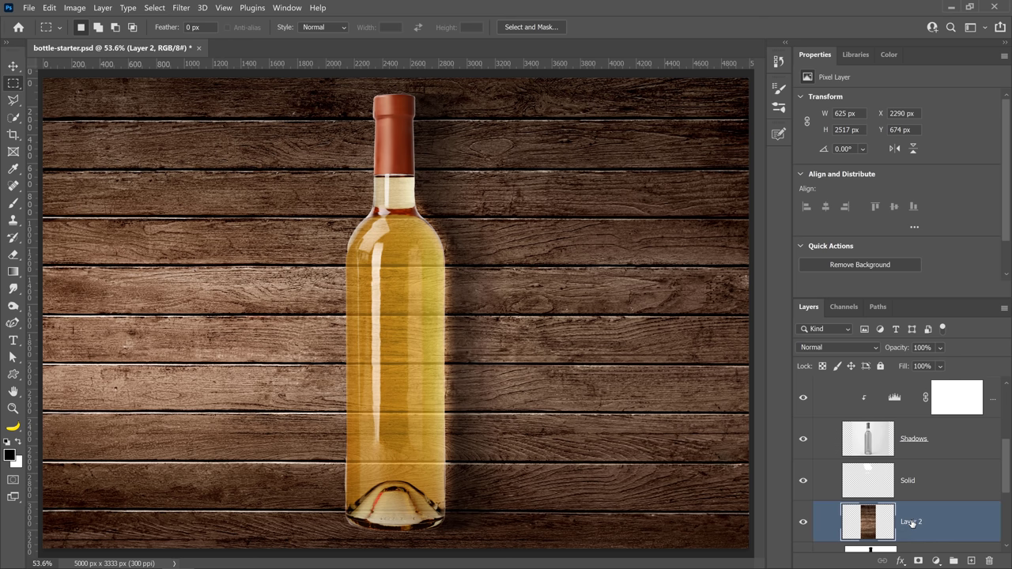
Step: Warp the copied wood so its upper and lower edges bow outward and the planks curve inside the bottle, and shift it slightly up
scroll(909, 526, down, 2)
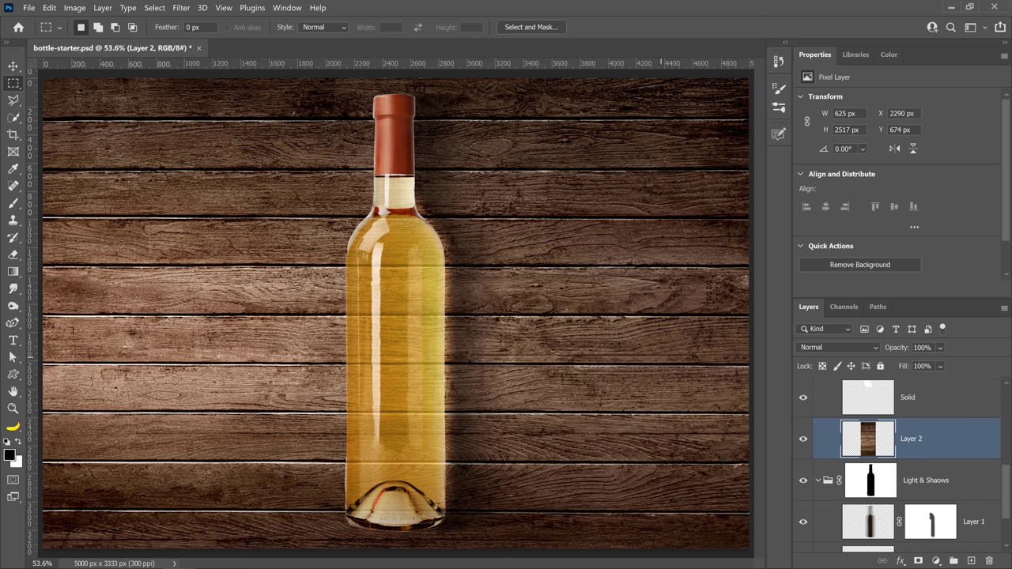
key(ctrl+t)
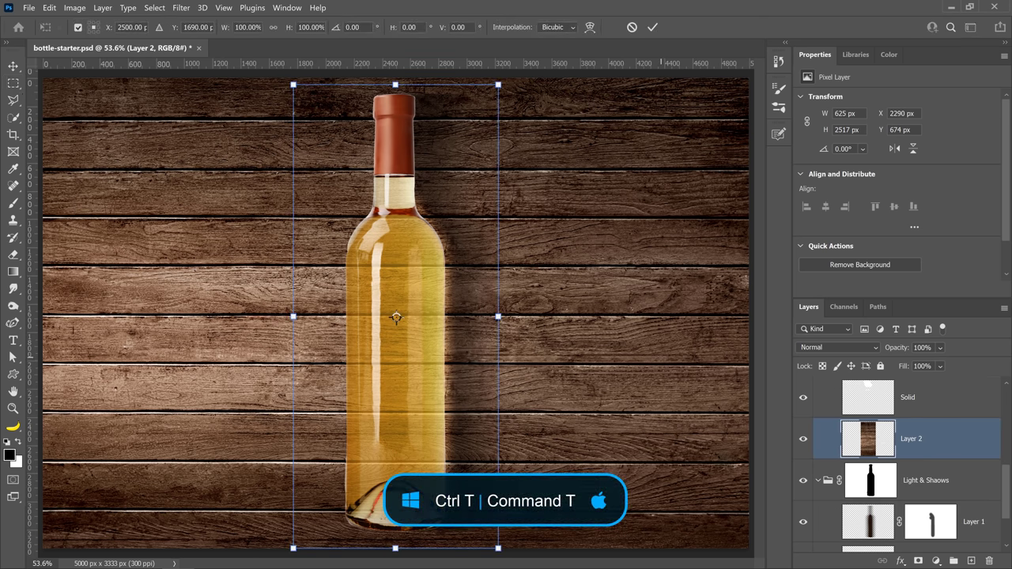
right_click(429, 354)
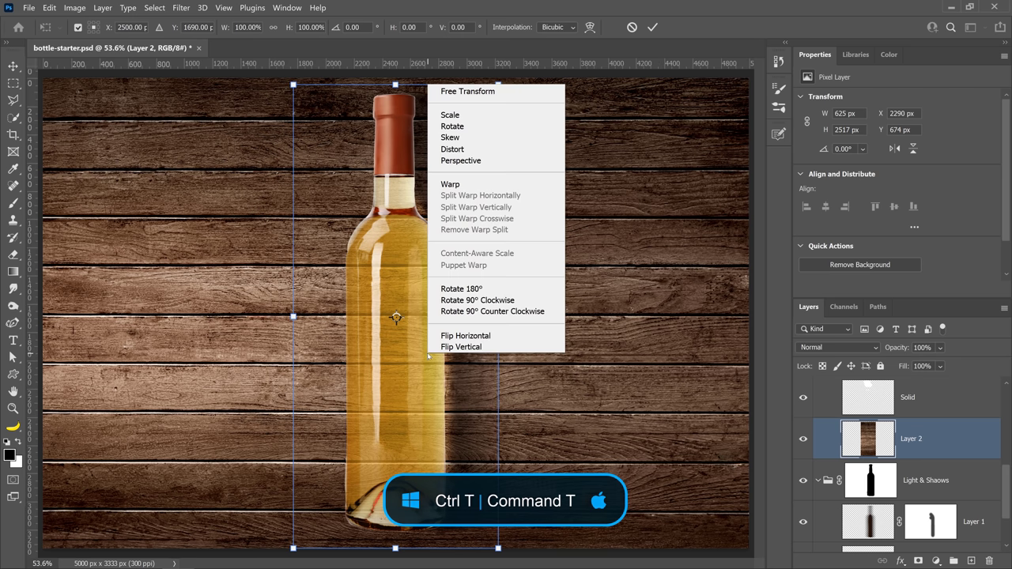
click(450, 184)
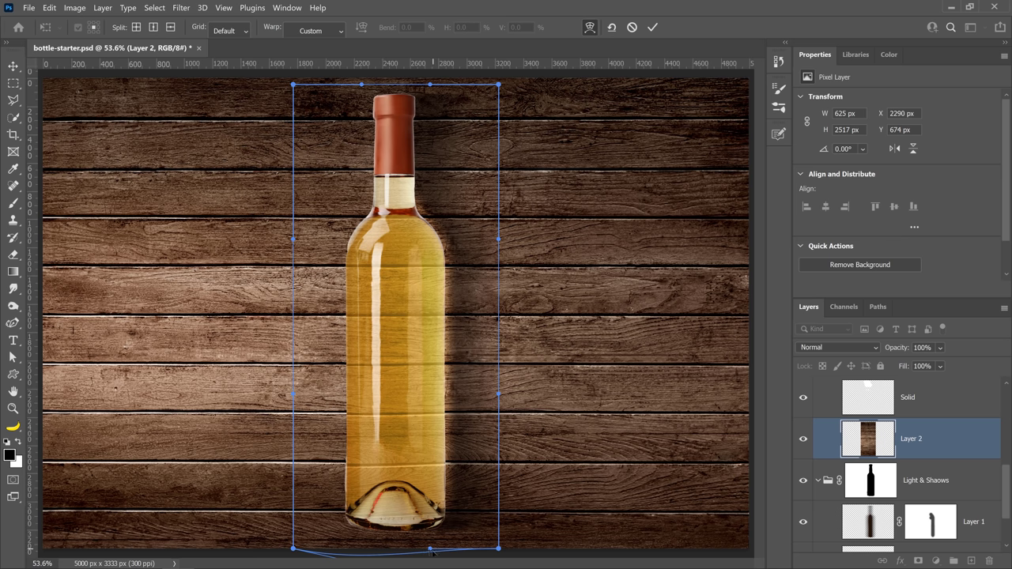
drag(431, 551, 431, 557)
drag(375, 83, 375, 69)
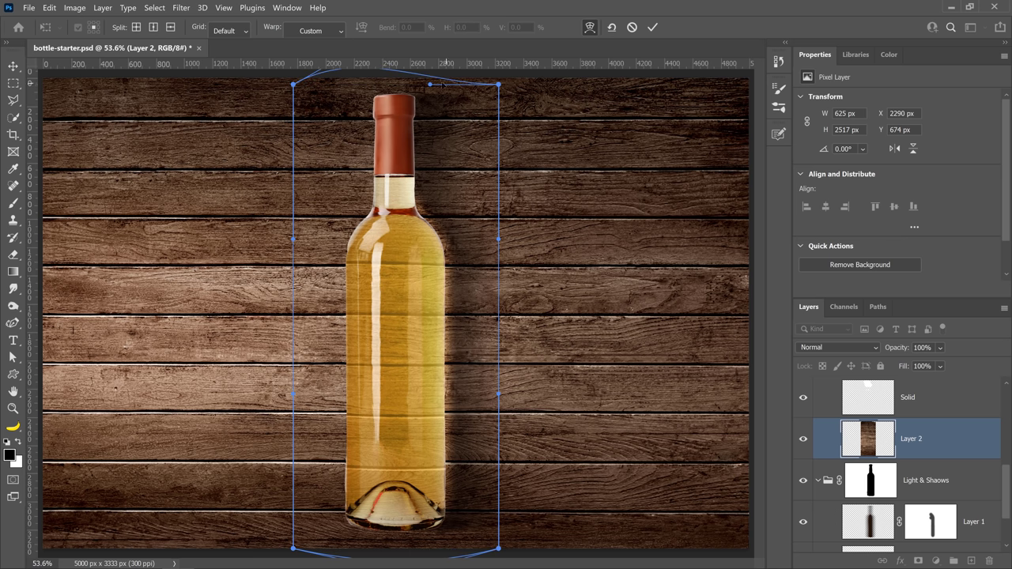
drag(442, 84, 435, 54)
drag(410, 409, 389, 355)
drag(400, 491, 397, 475)
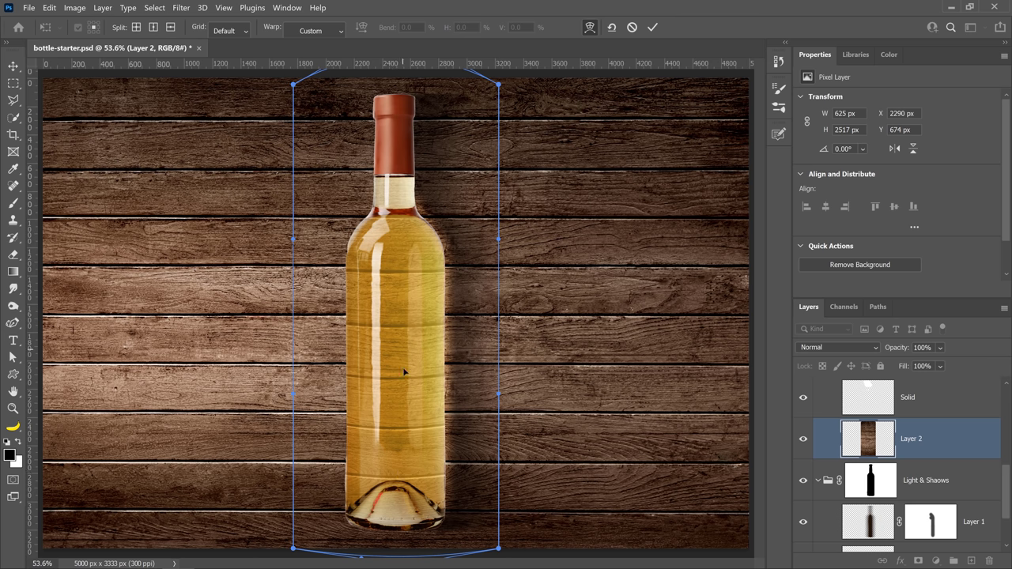
click(652, 27)
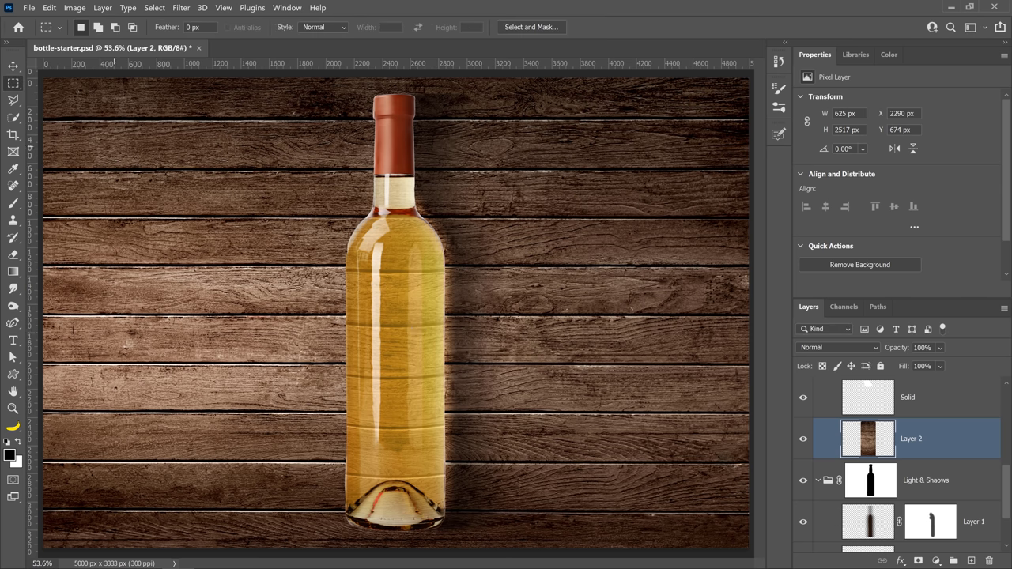
click(13, 65)
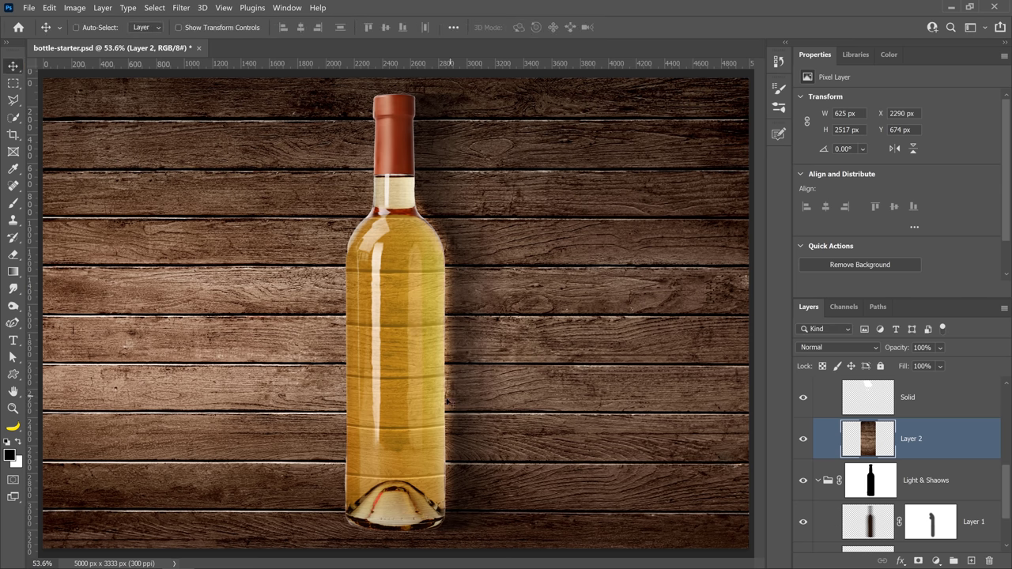
drag(405, 413, 406, 412)
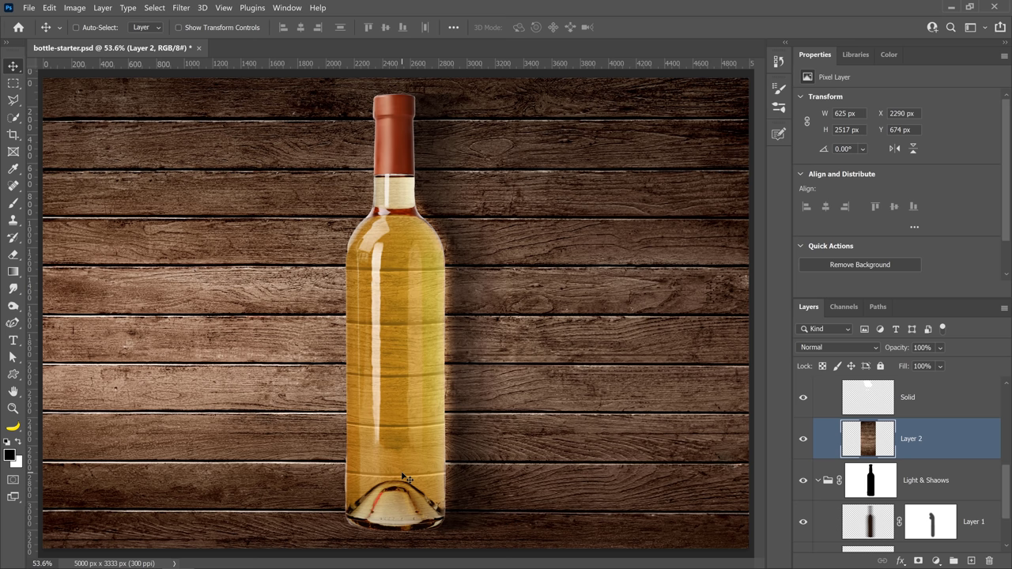
Step: Make the Bottle group's layer mask active for painting at the bottle's left shoulder with the Brush tool
key(z)
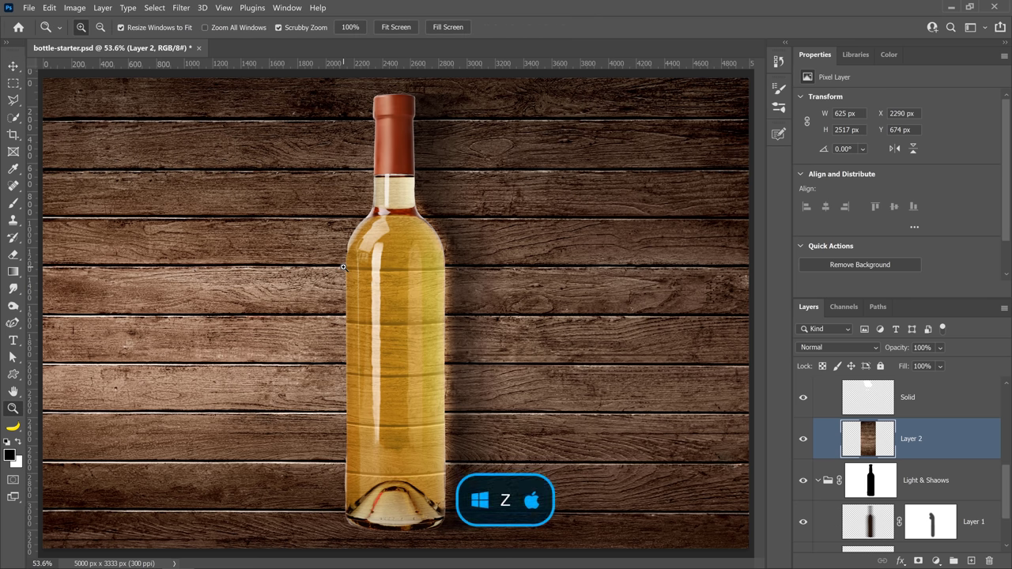
drag(343, 267, 342, 264)
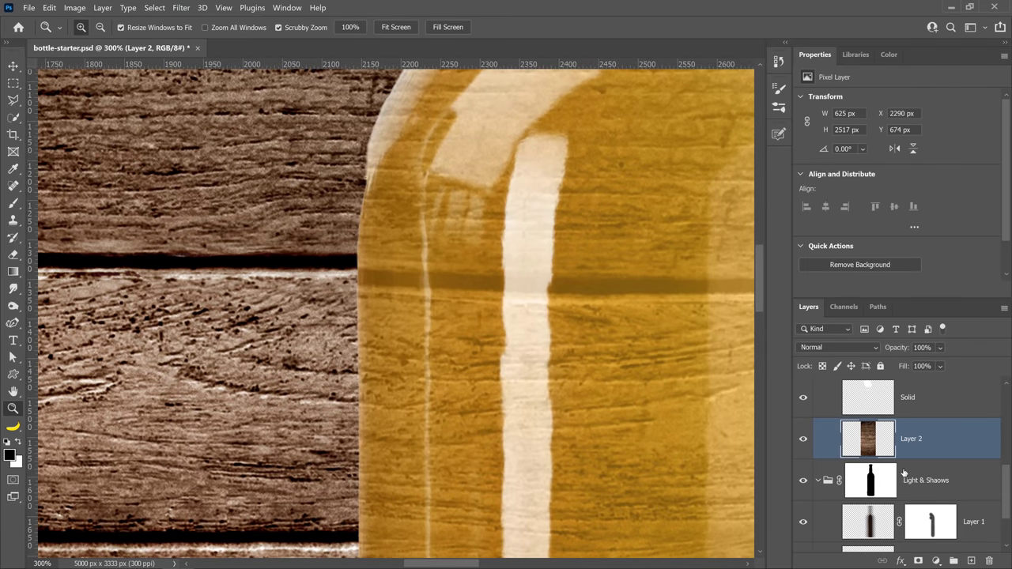
scroll(904, 473, up, 5)
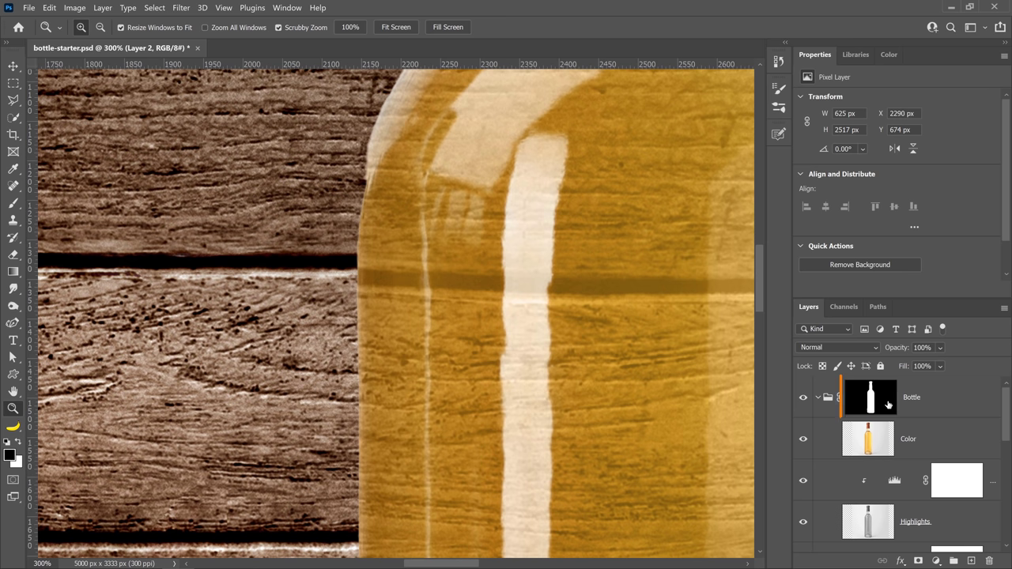
click(888, 404)
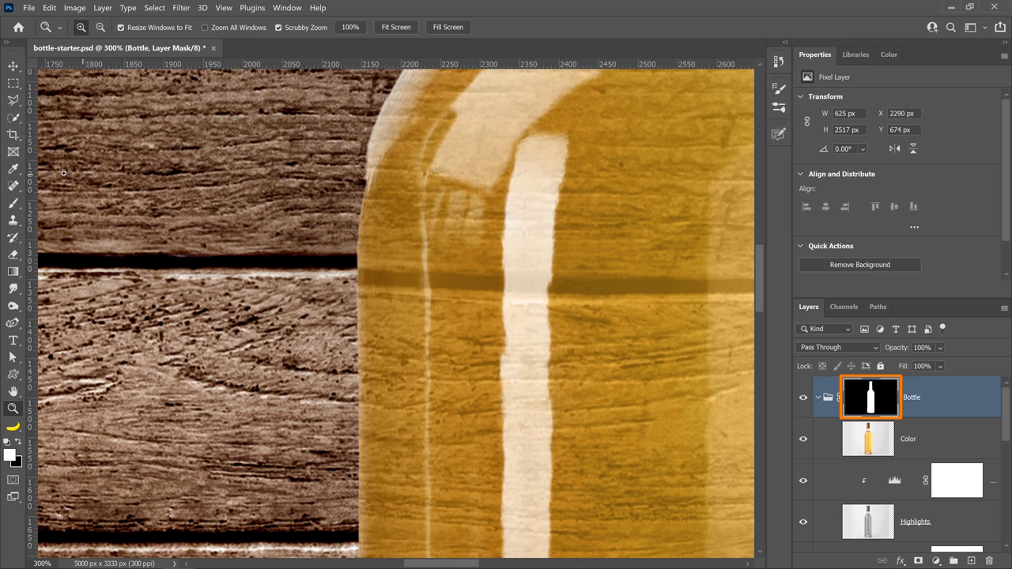
drag(18, 208, 56, 198)
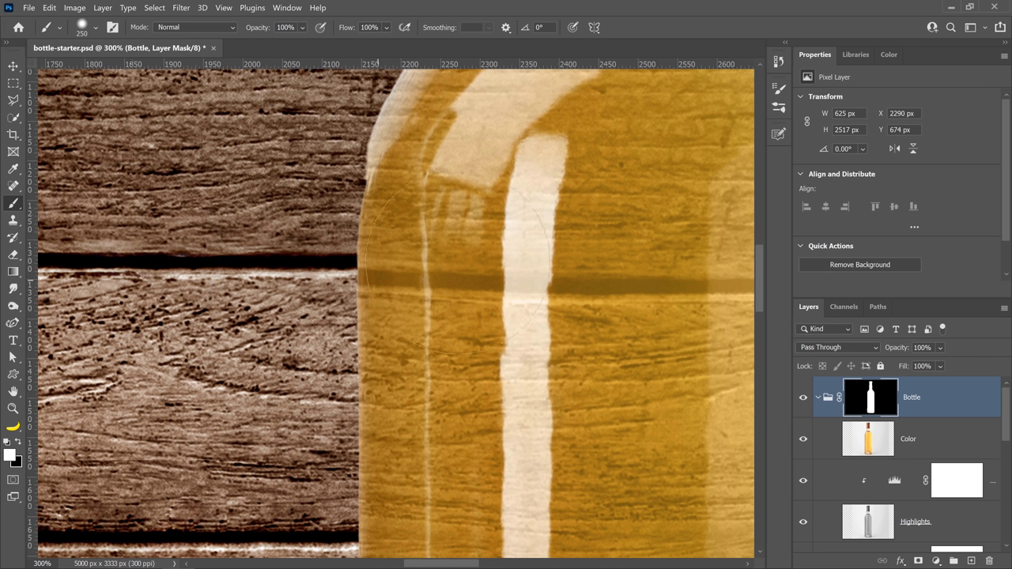
Step: Set the soft round brush to a size of 20 px and a hardness of 87%
mouse_move(464, 176)
mouse_down()
mouse_move(474, 226)
mouse_move(486, 192)
mouse_move(482, 226)
mouse_move(443, 215)
mouse_up()
key(bracketleft)
key(bracketleft)
key(bracketleft)
key(bracketleft)
key(bracketleft)
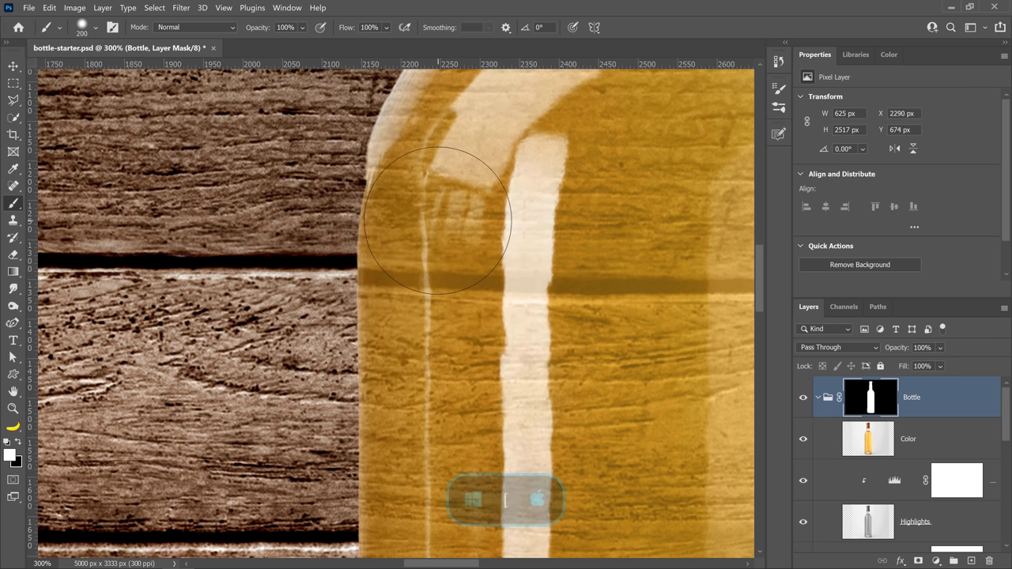
key(bracketleft)
key(bracketleft)
key(bracketleft)
key(bracketleft)
key(bracketleft)
key(bracketleft)
key(bracketleft)
key(bracketleft)
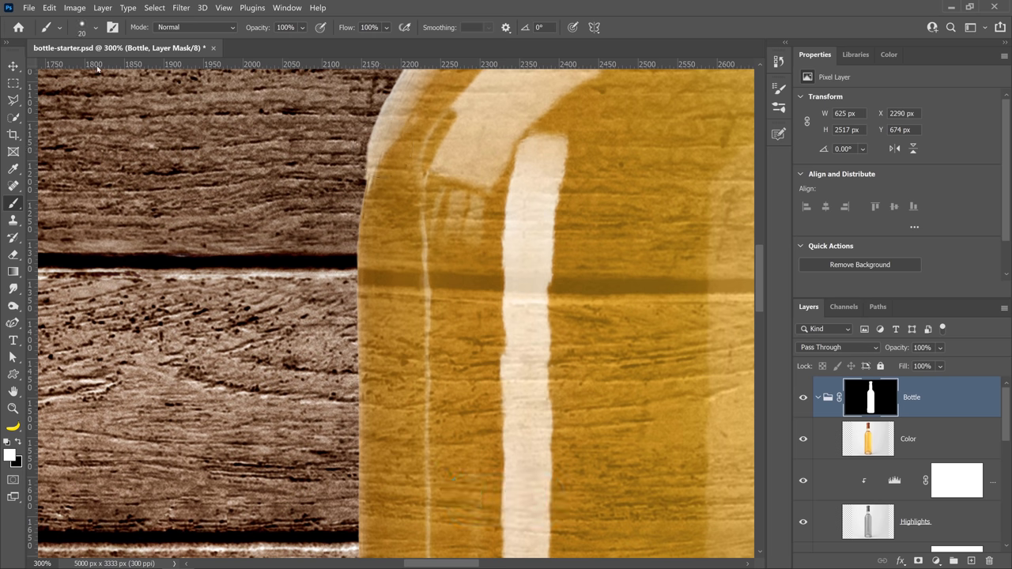
click(97, 28)
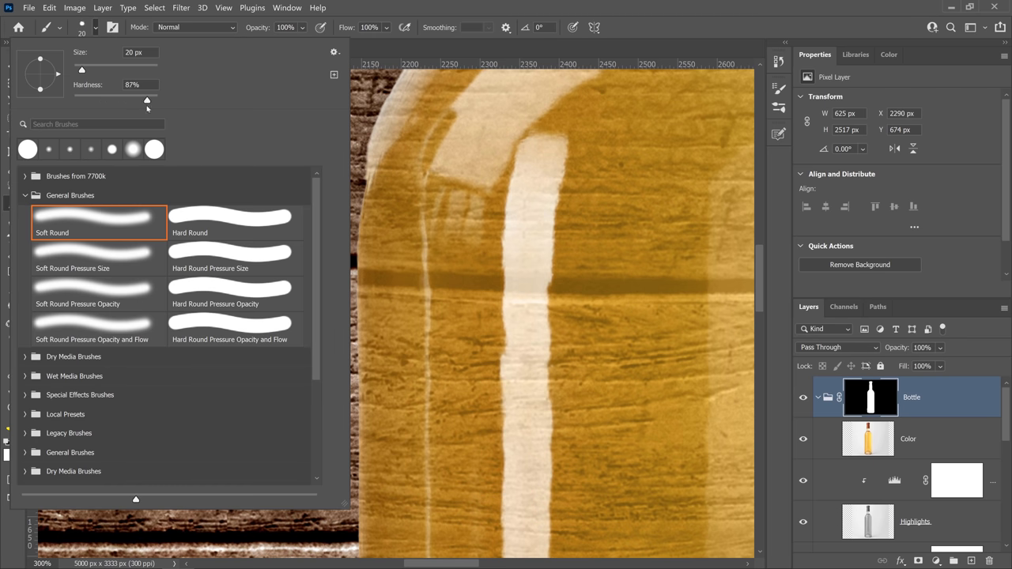
key(Return)
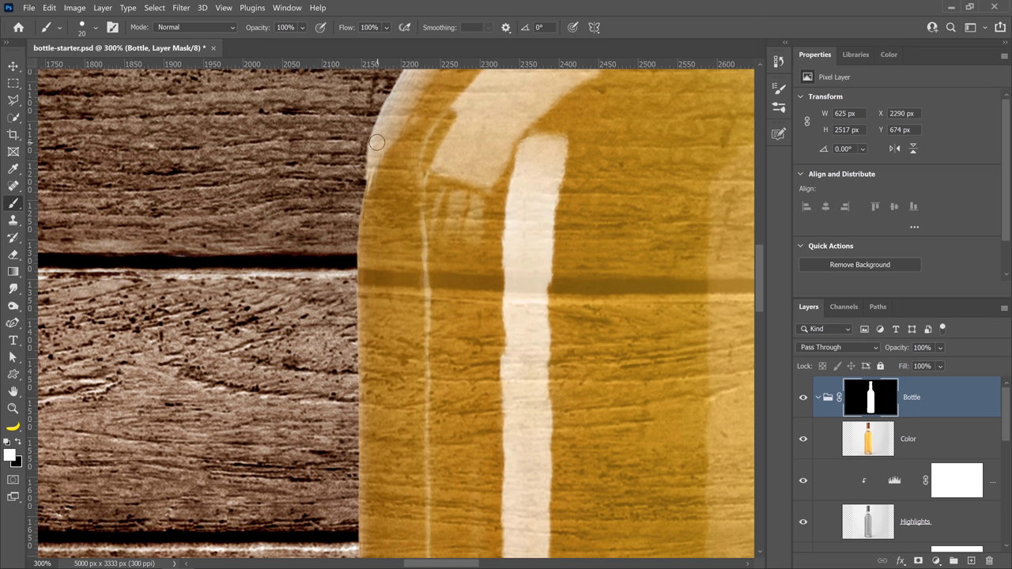
Step: Paint white on the Bottle group's mask along the bottle's left edge, from the shoulder straight down to the base, to reveal the missing glass rim
mouse_move(376, 150)
mouse_down()
mouse_move(353, 237)
mouse_move(361, 278)
mouse_up()
shift+click(359, 286)
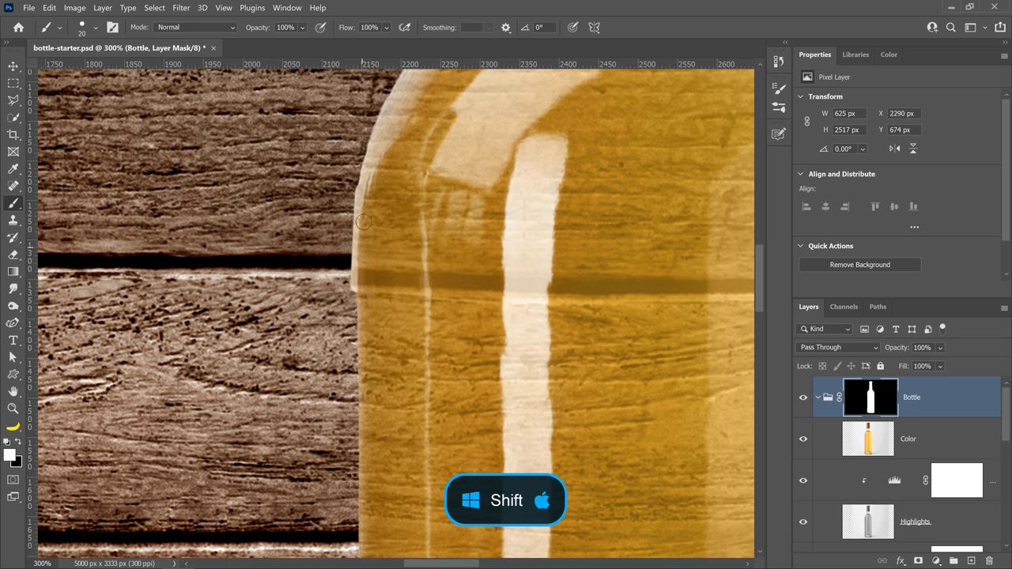
scroll(368, 277, down, 3)
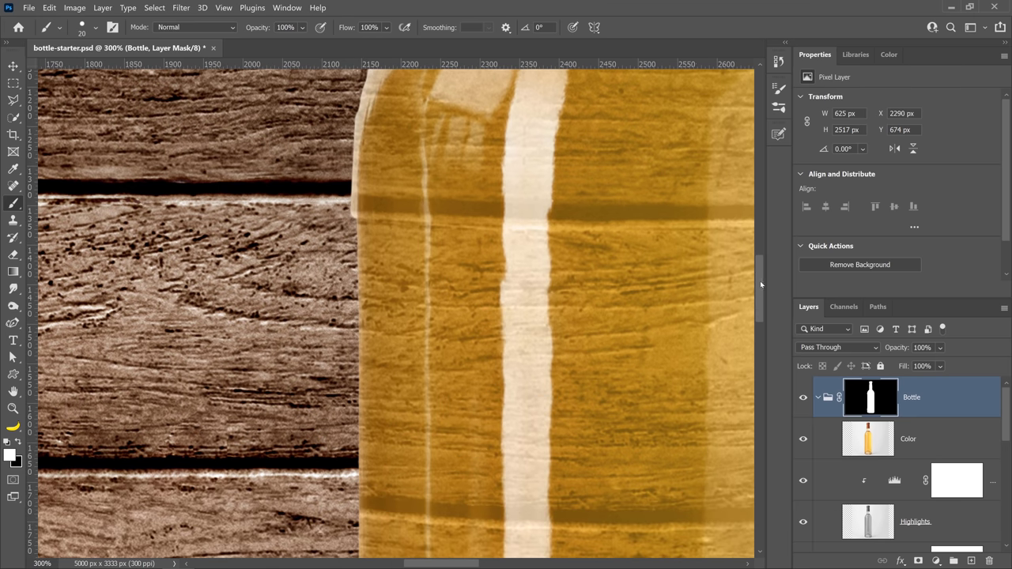
drag(760, 281, 752, 416)
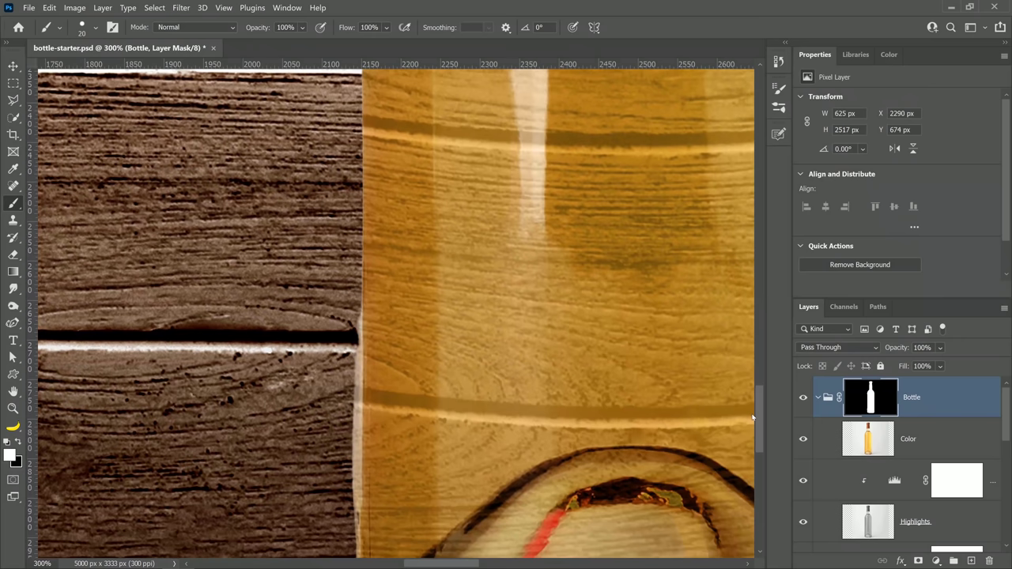
shift+click(358, 427)
scroll(370, 425, down, 3)
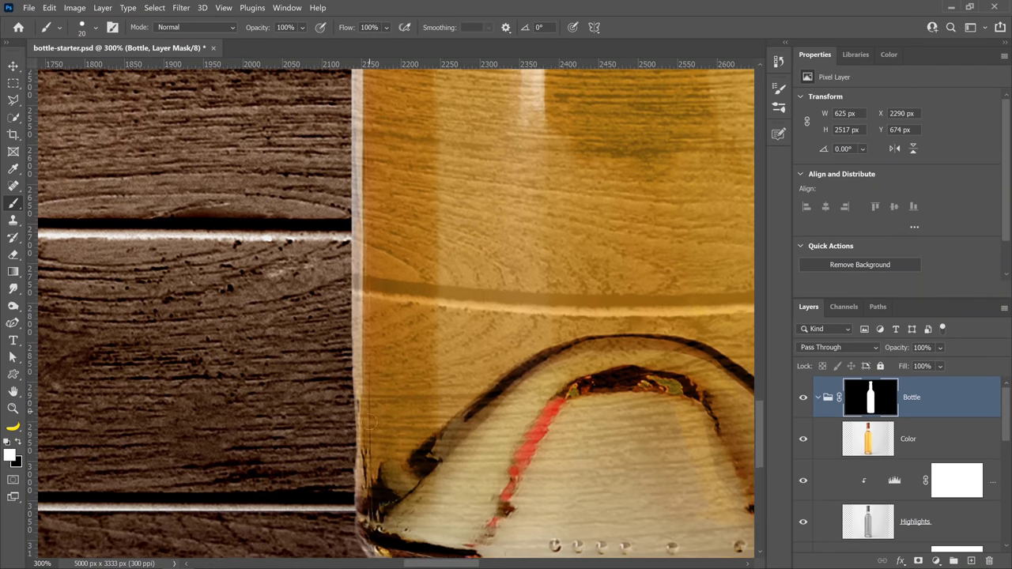
shift+click(365, 482)
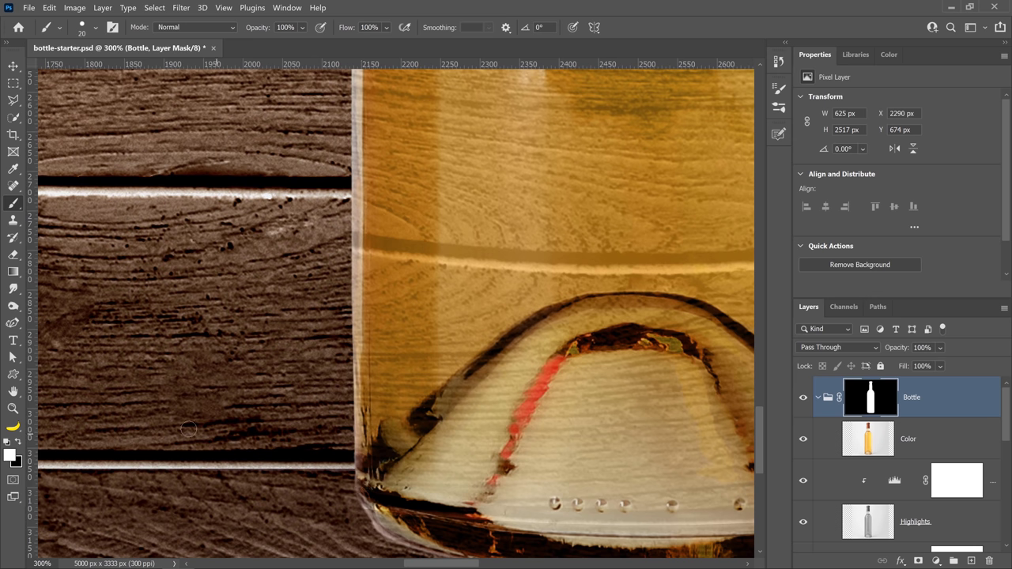
double_click(13, 391)
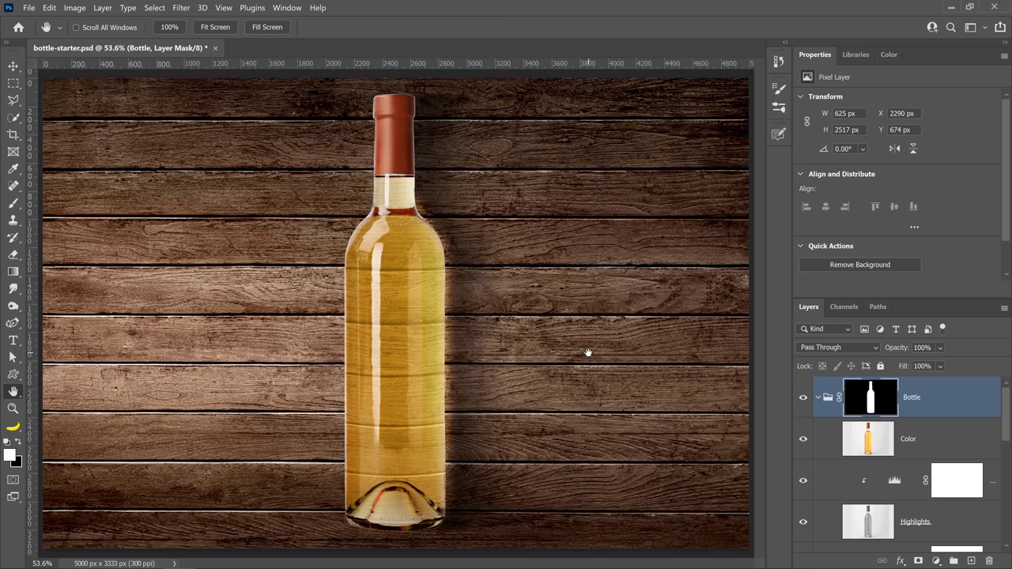